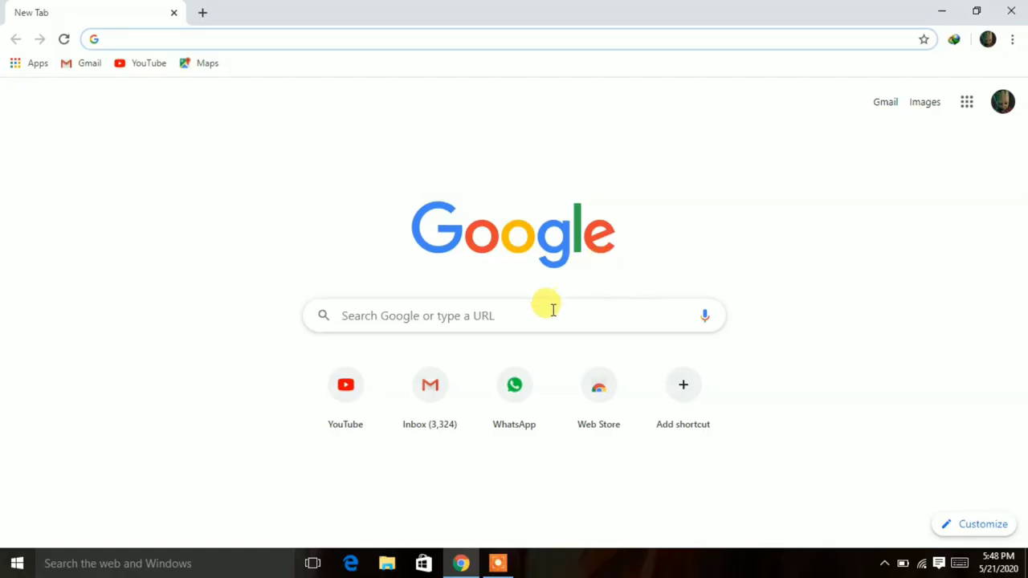
Search Google for 'ksp'.
click(552, 310)
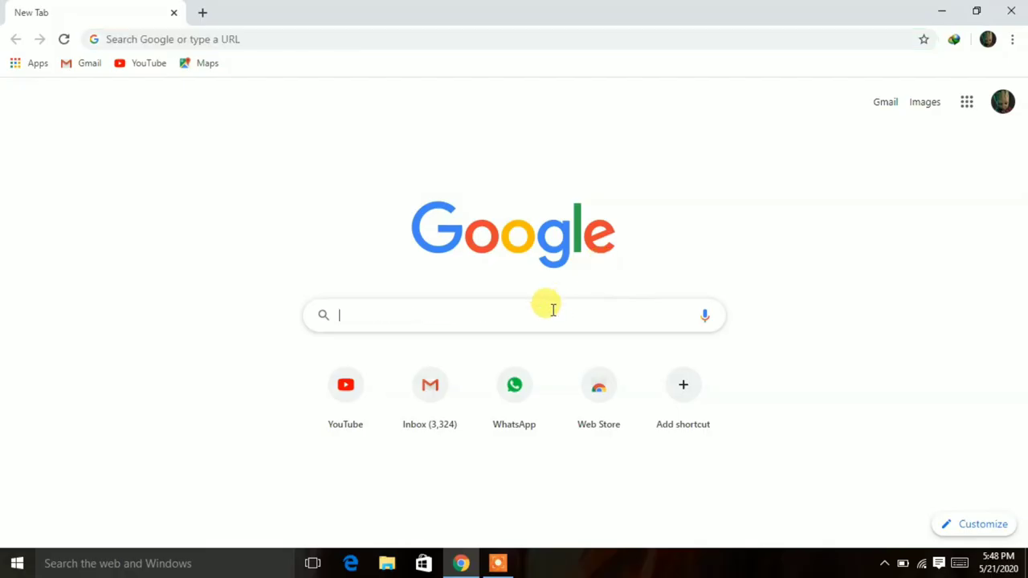
text(ksp)
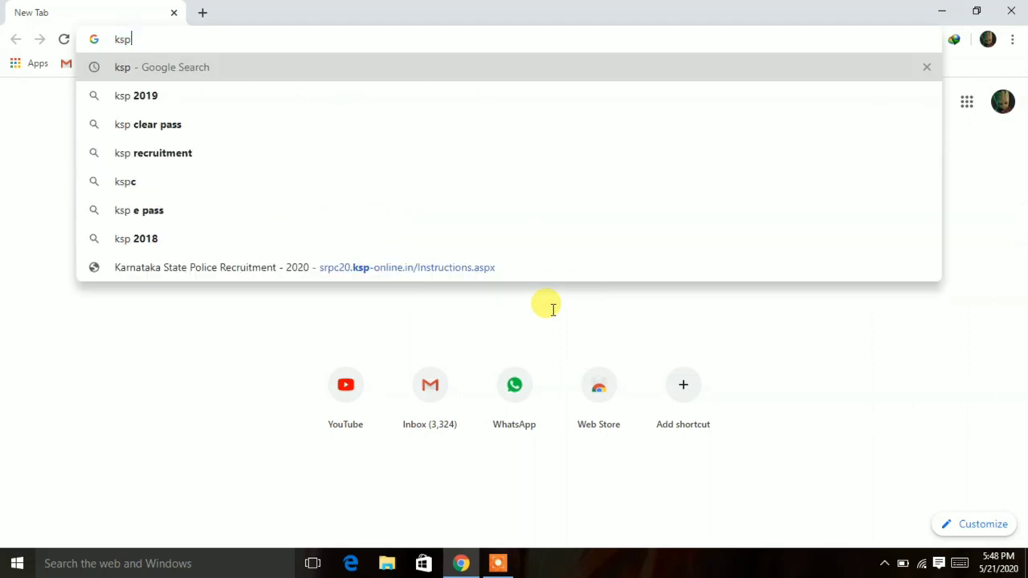
key(Return)
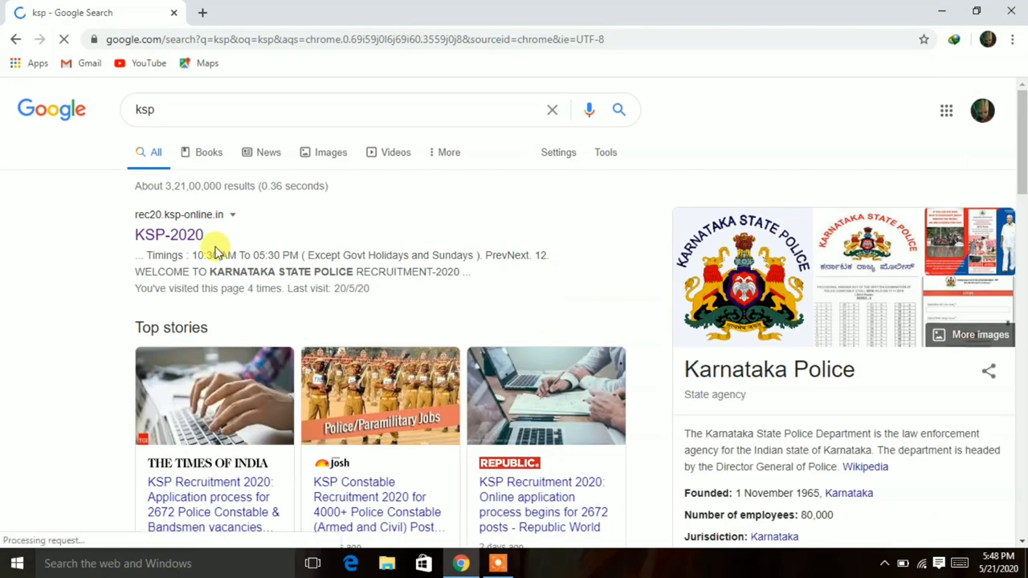
Open the KSP-2020 recruitment site, decline translation, and scroll to the notifications table.
click(160, 236)
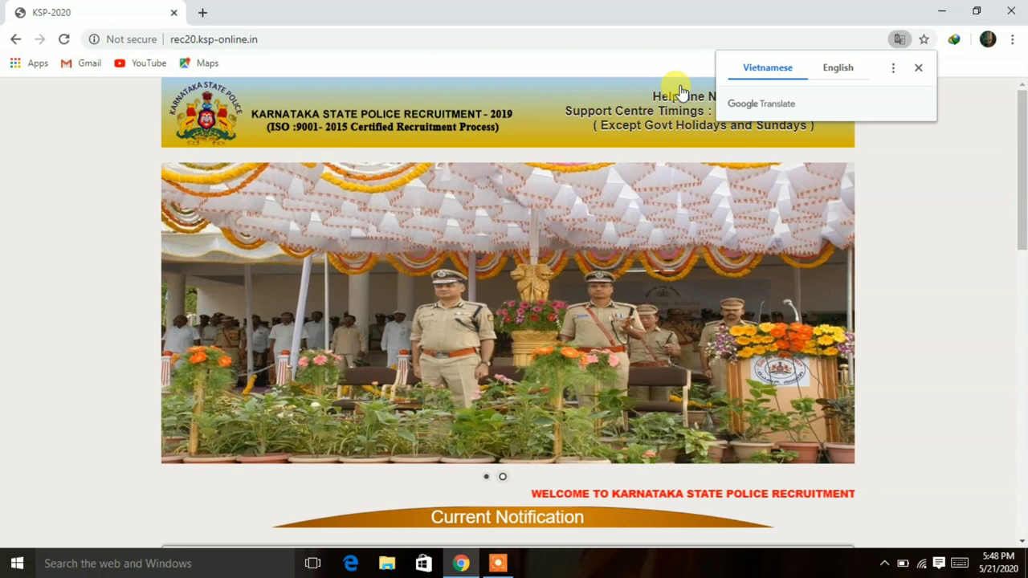
click(916, 70)
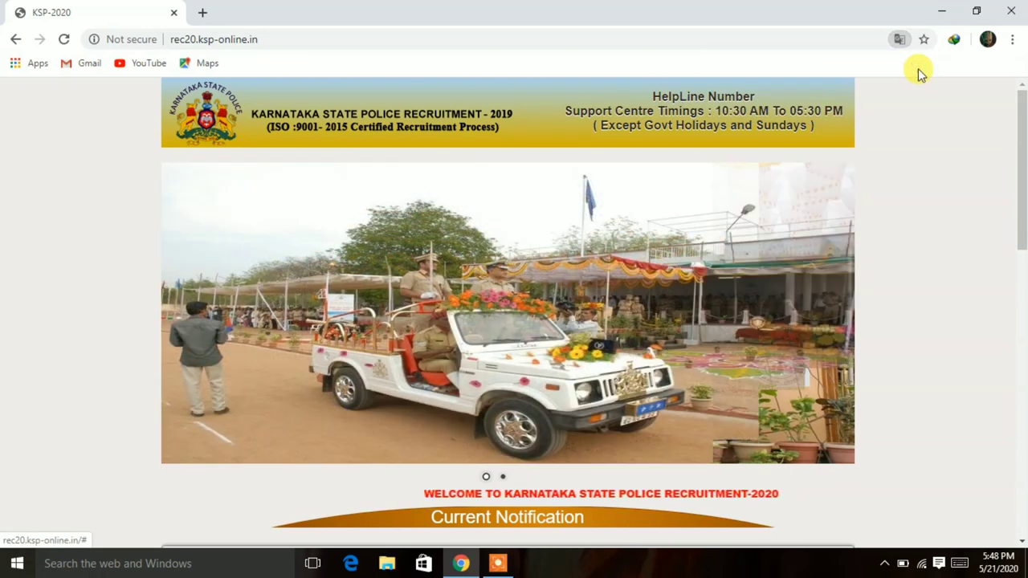
drag(1022, 151, 1021, 444)
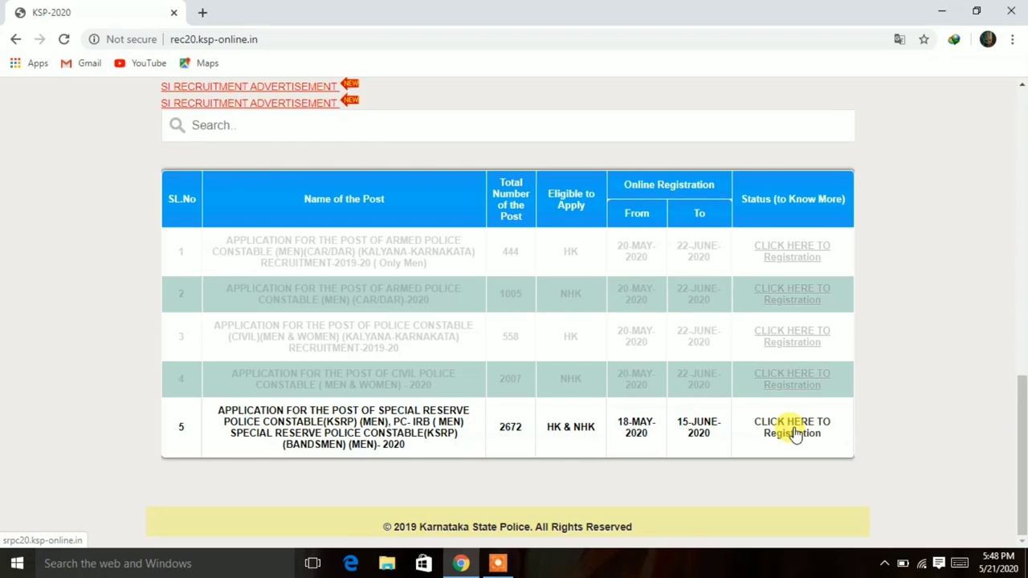
Open the KSRP constable registration page, dismiss translation, and reset zoom to view age criteria.
click(794, 433)
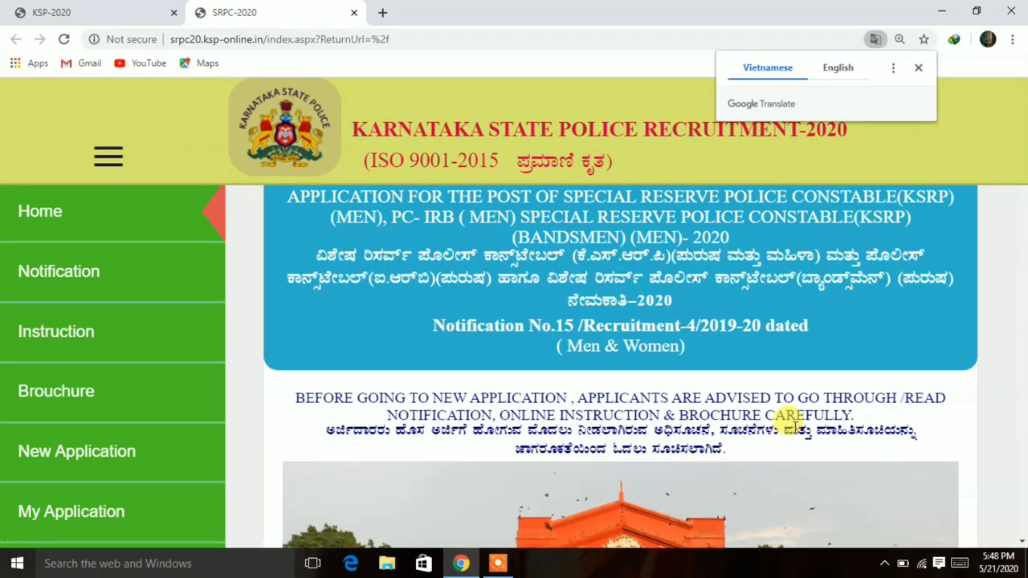
scroll(794, 427, down, 10)
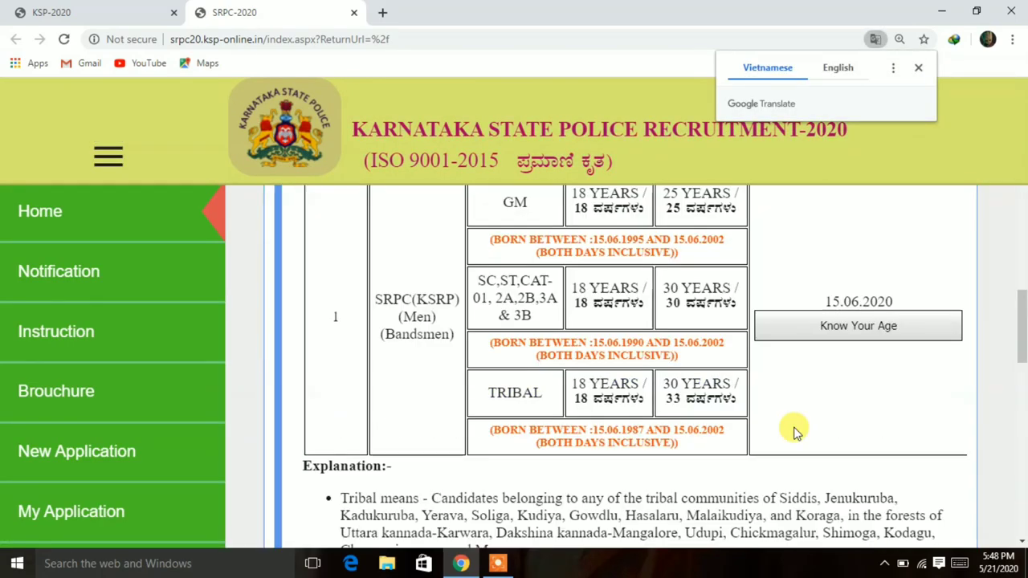
click(918, 69)
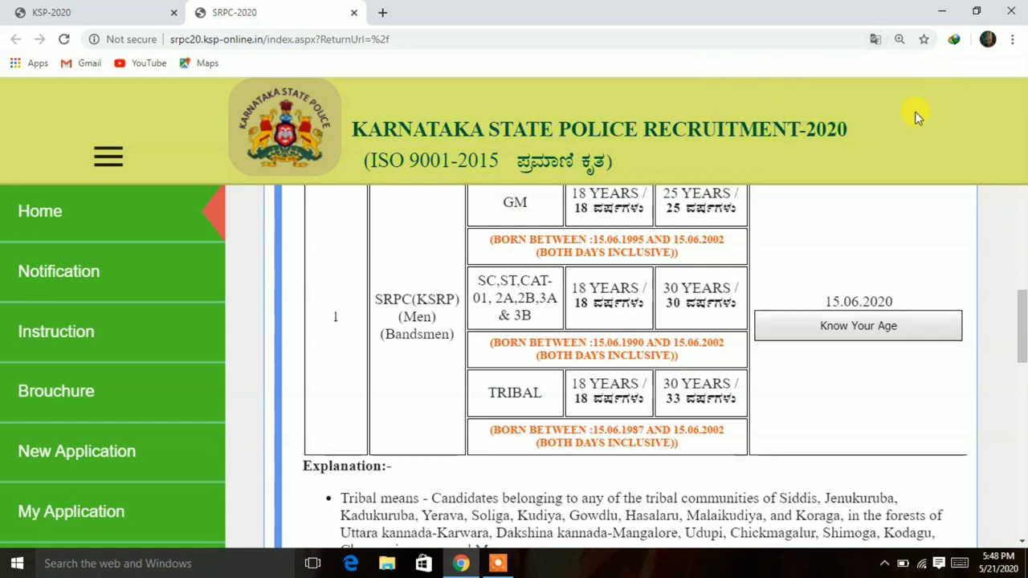
key(ctrl+minus)
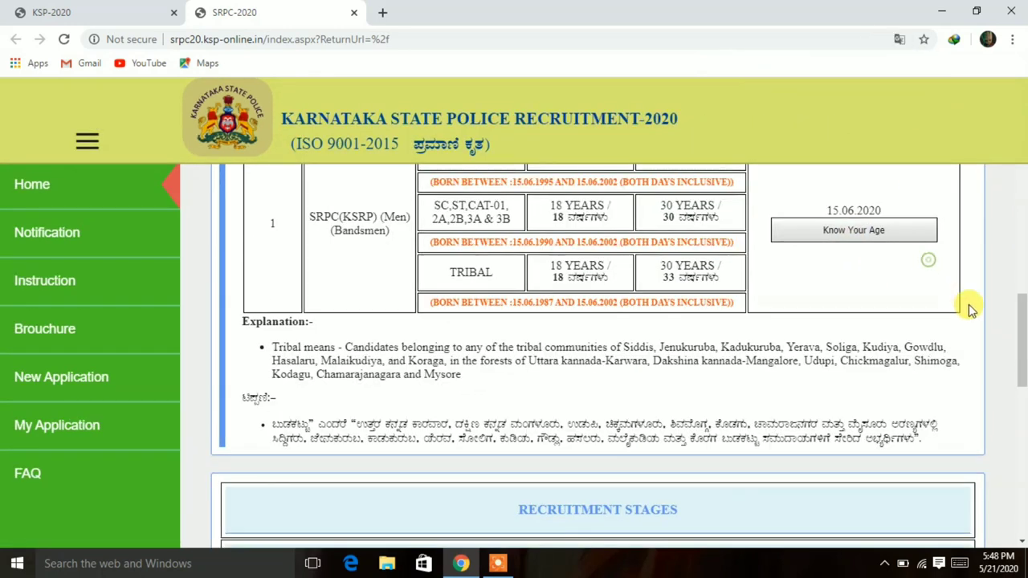
drag(1022, 361, 1024, 281)
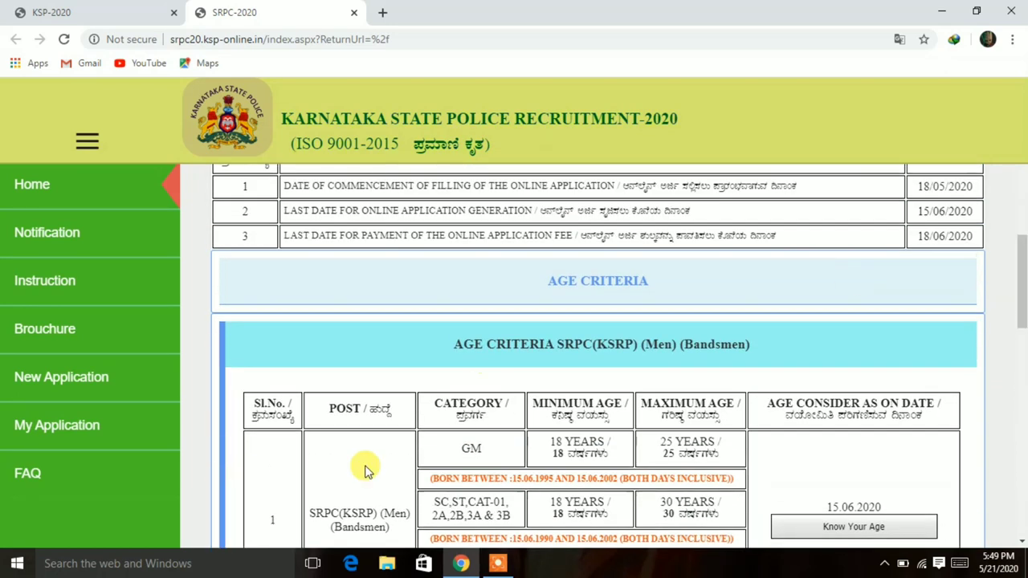
Start a new application and agree to the maximized instructions window.
click(78, 379)
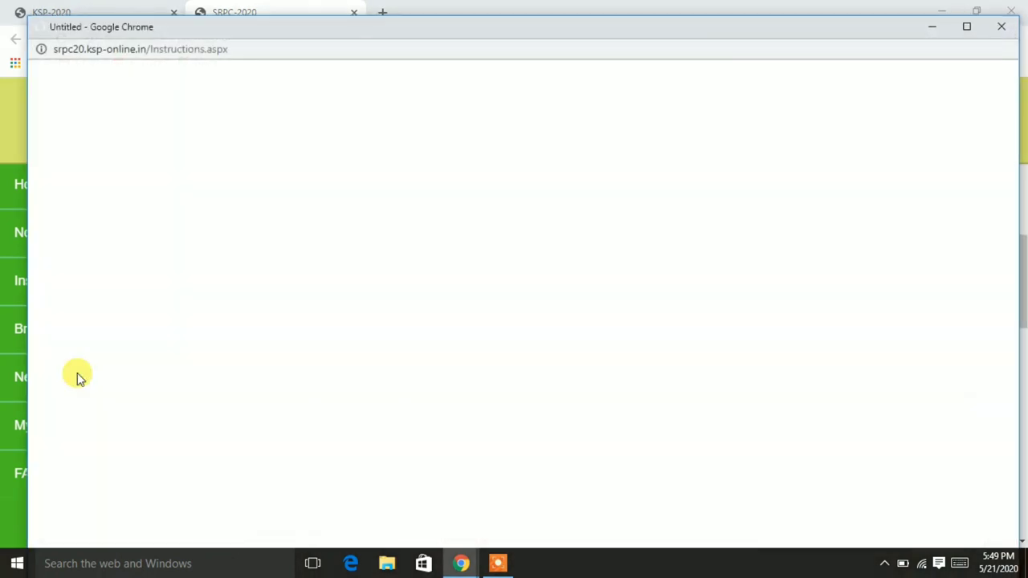
click(966, 29)
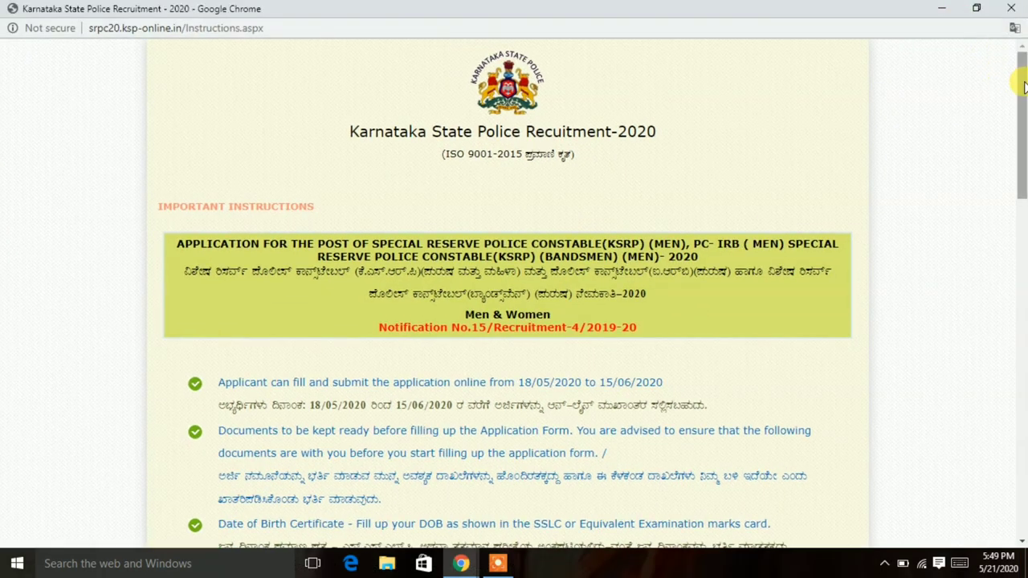
drag(1023, 87, 1022, 417)
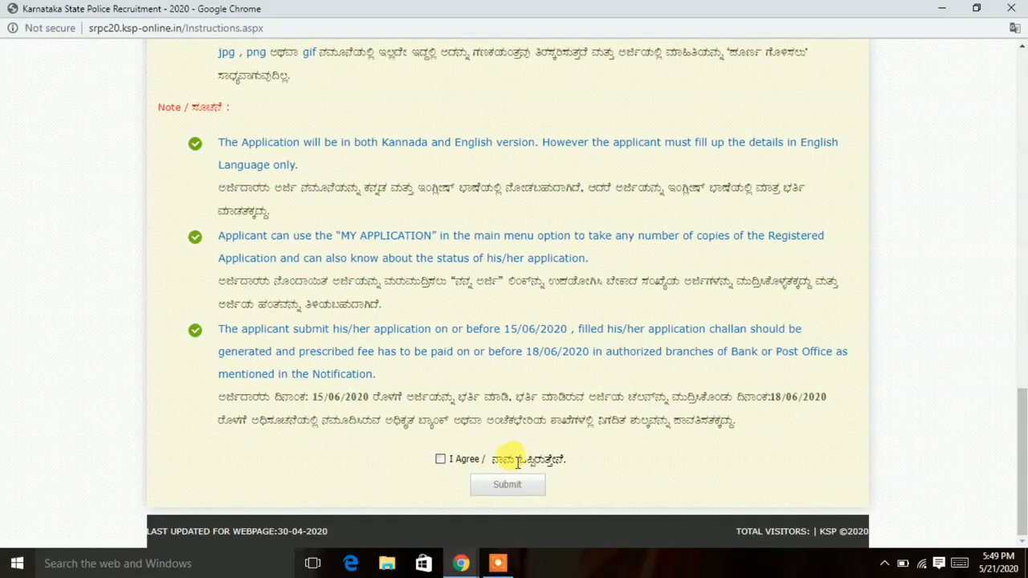
click(440, 460)
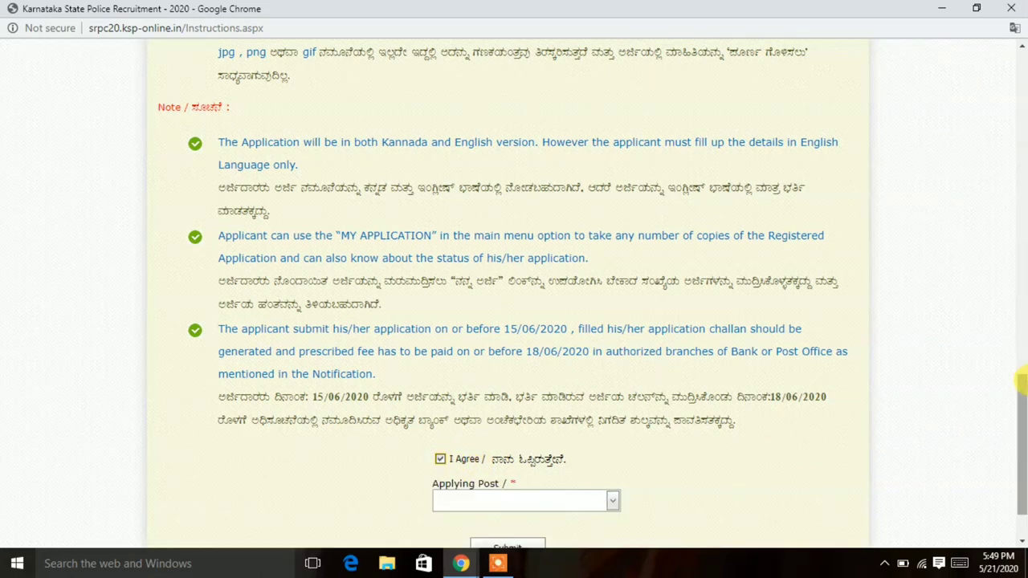
drag(1020, 381, 1020, 403)
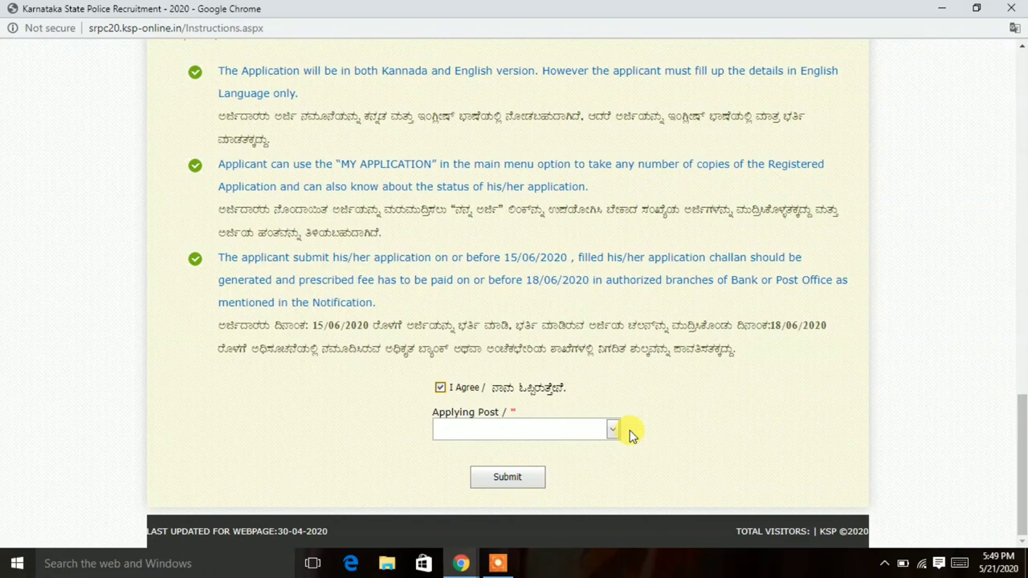
Choose the SRPC(KSRP)&PC-(IRB)( Posts :2420) post and submit it.
click(592, 431)
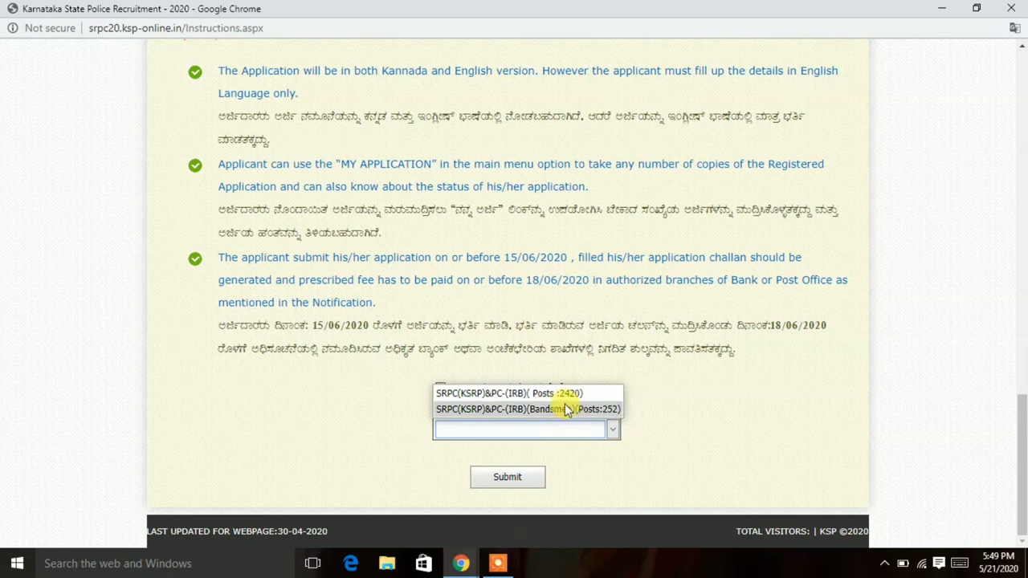
click(552, 393)
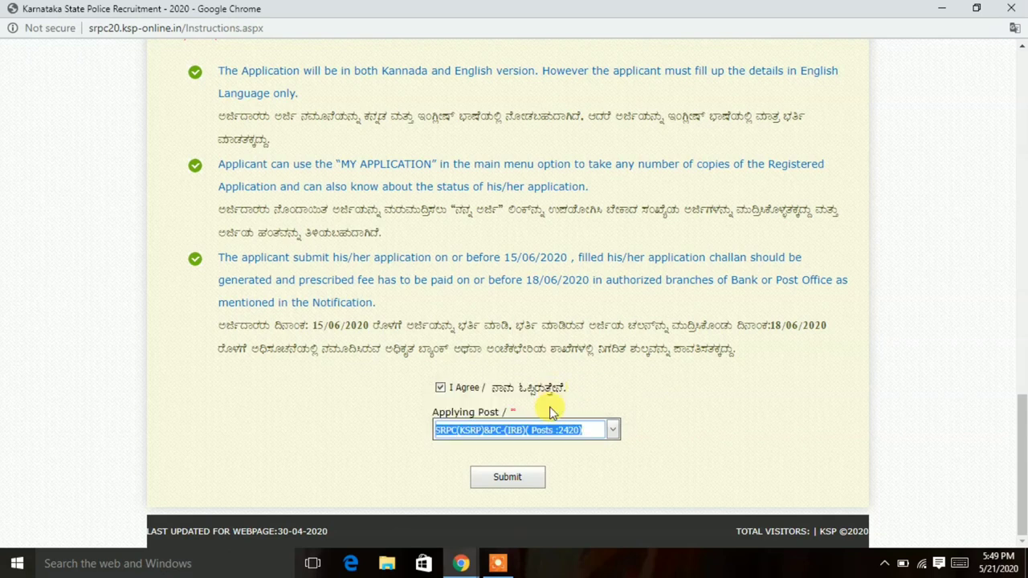
click(520, 479)
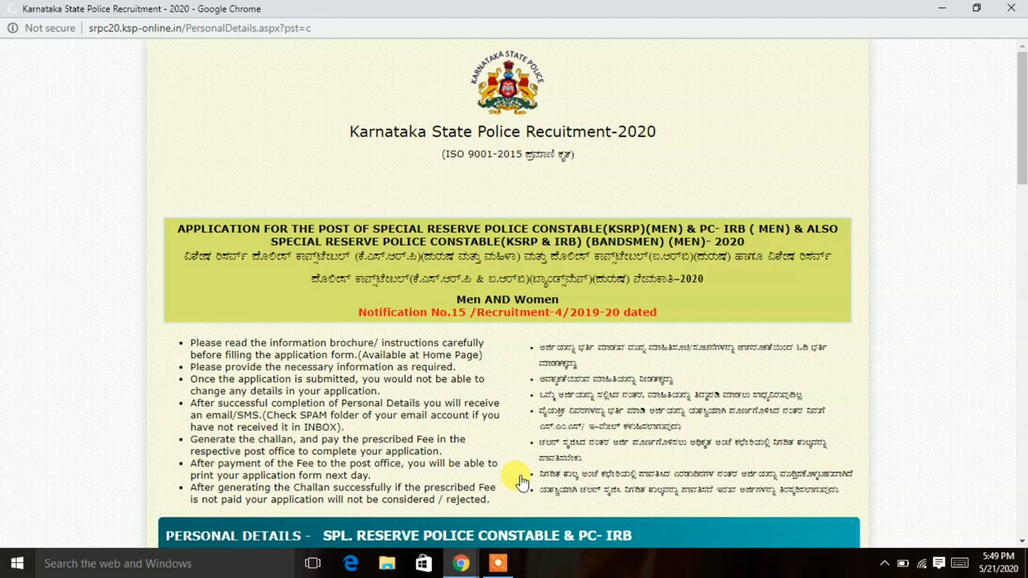
Mark the application as a direct candidate.
scroll(521, 480, down, 1)
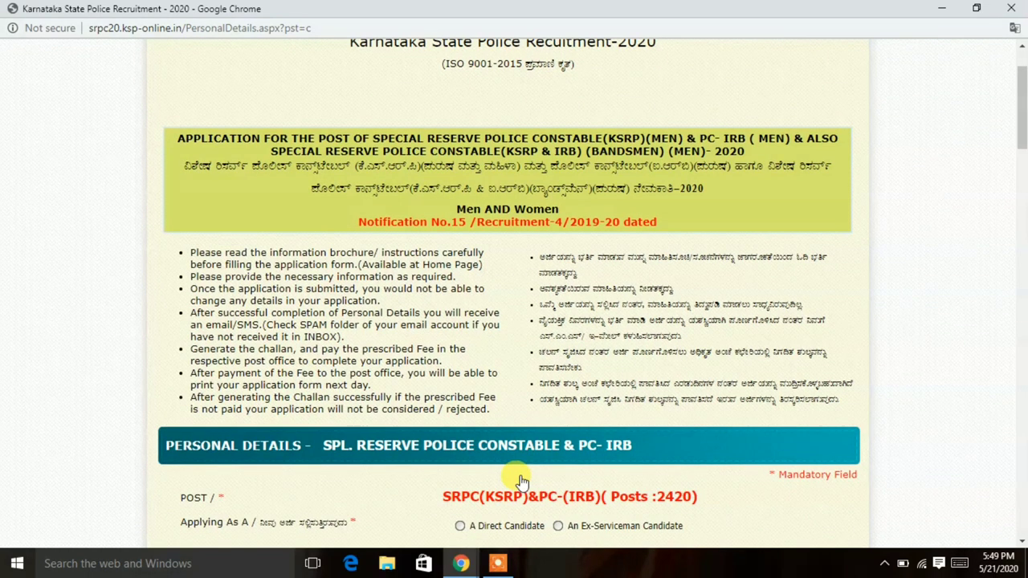
scroll(520, 480, down, 3)
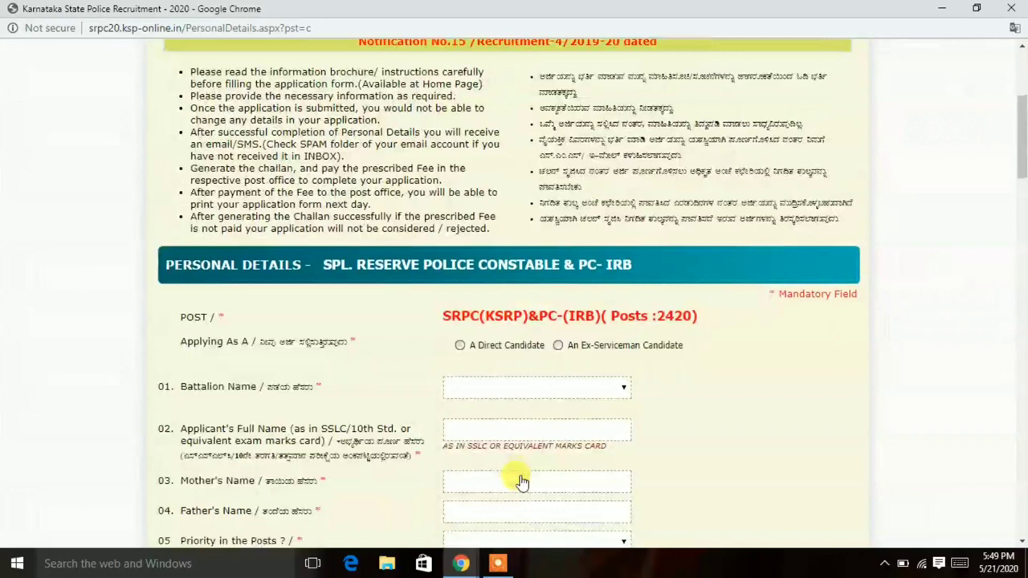
scroll(520, 479, down, 1)
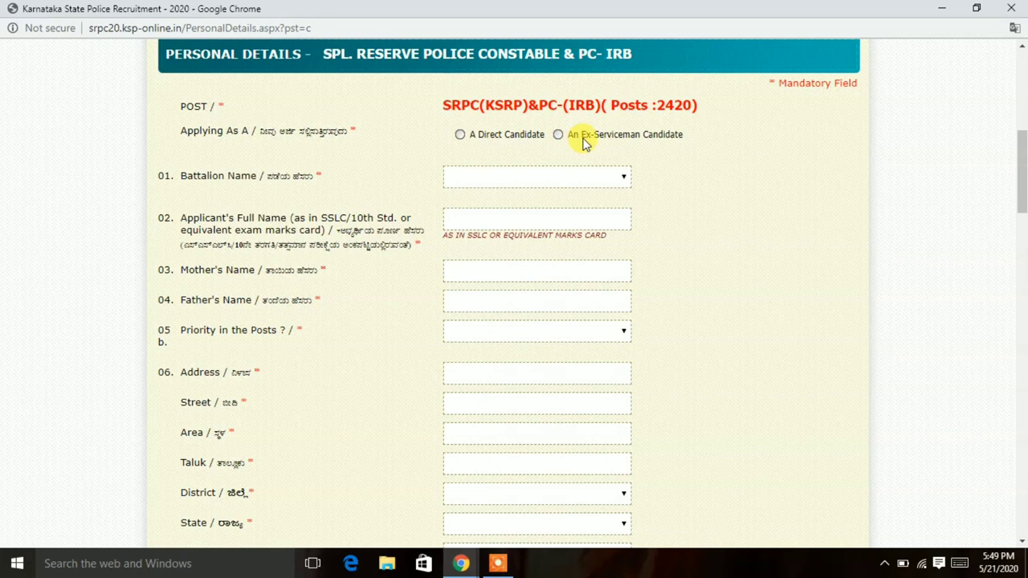
click(459, 134)
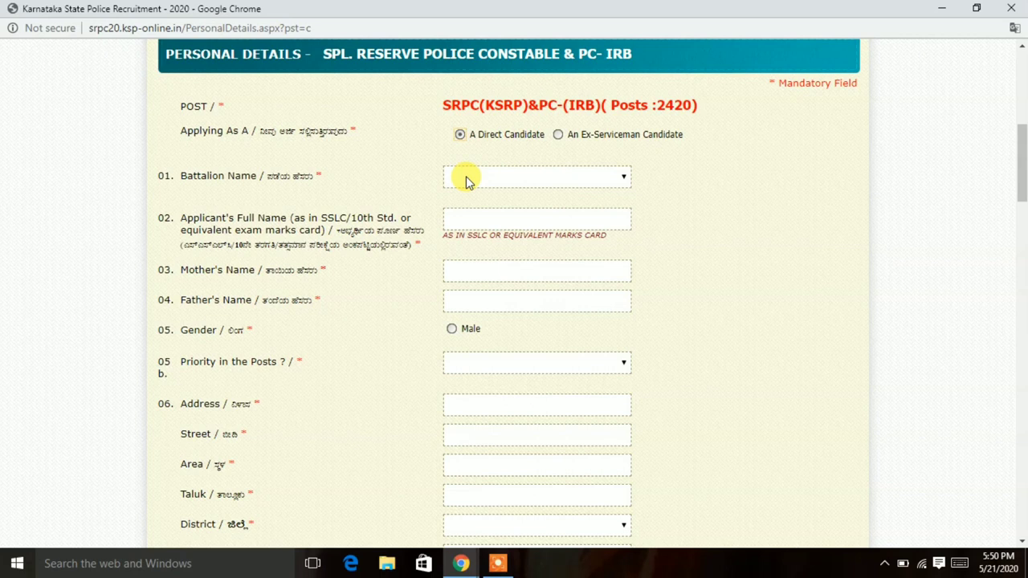
Set Battalion Name to 8th Battalion, Shivamogga.
click(466, 176)
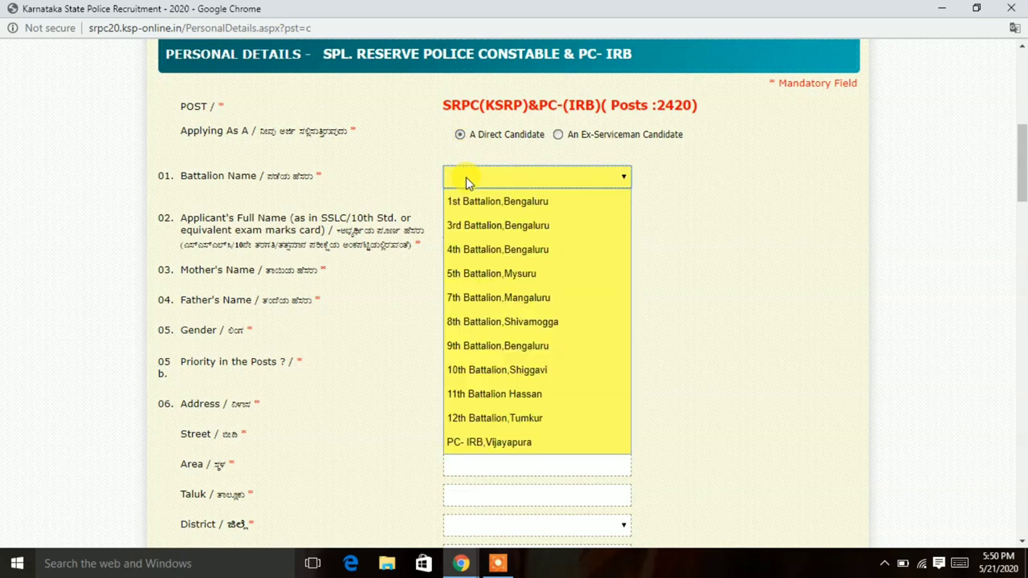
key(Down)
key(Down)
key(Down)
key(Down)
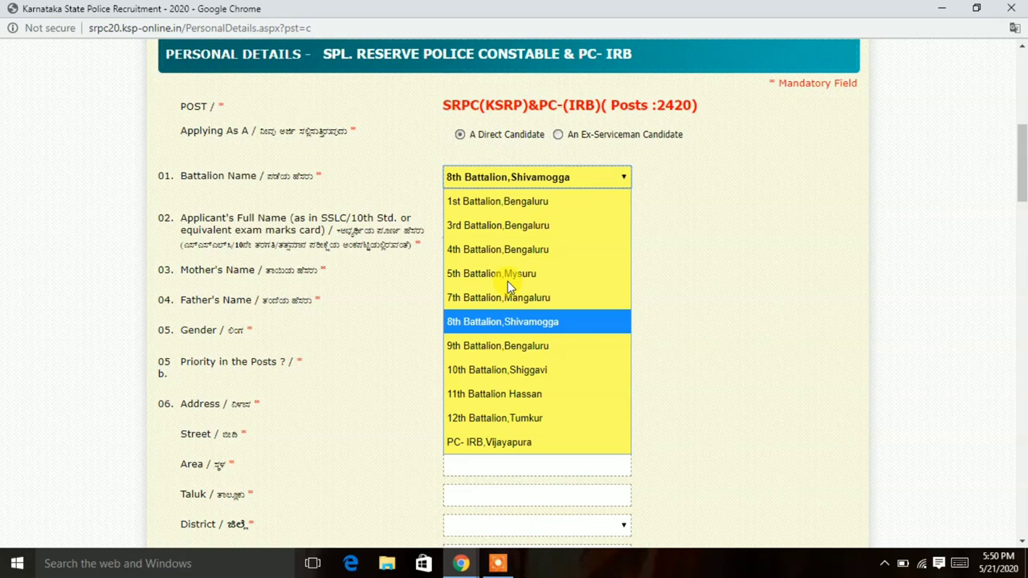
key(Down)
key(Down)
key(Down)
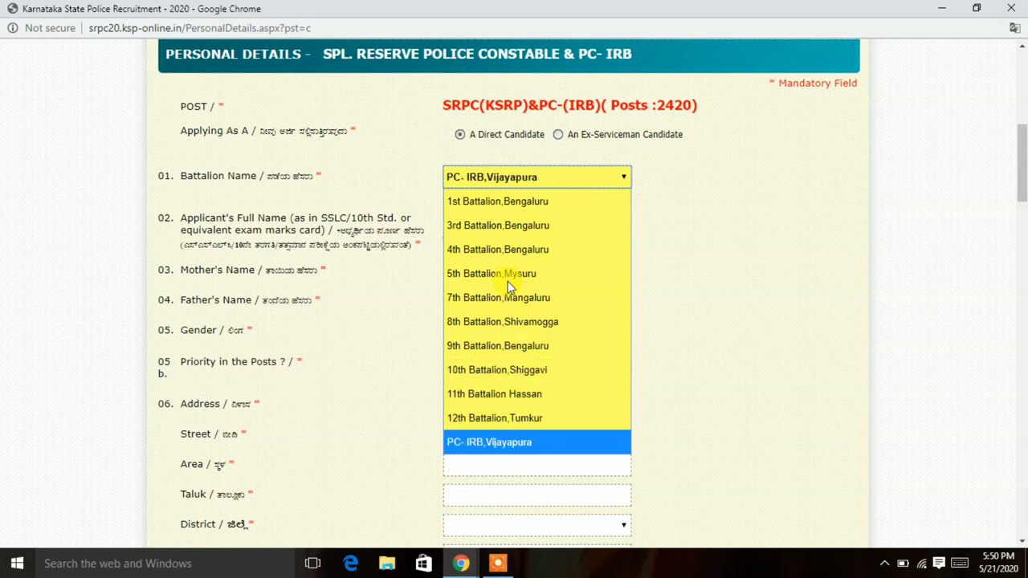
key(Up)
key(Up)
key(Up)
key(Up)
key(Up)
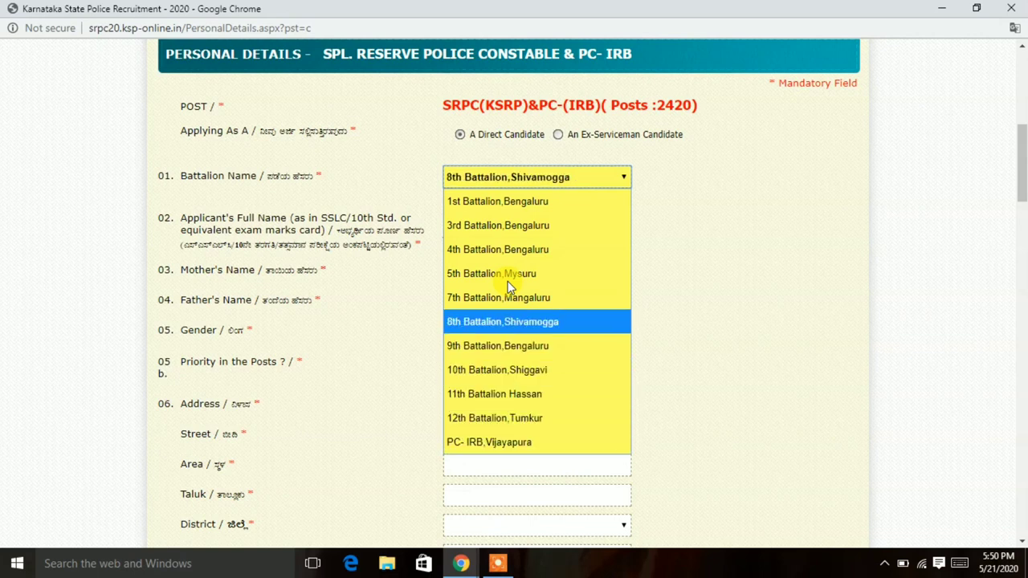
key(Return)
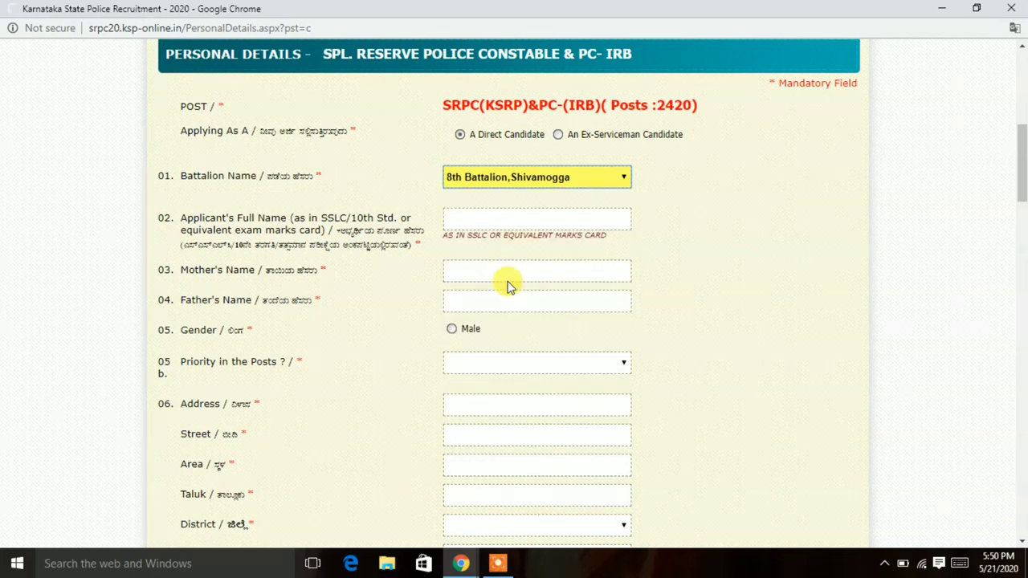
Enter the applicant's full name, mother's name and father's name.
click(501, 220)
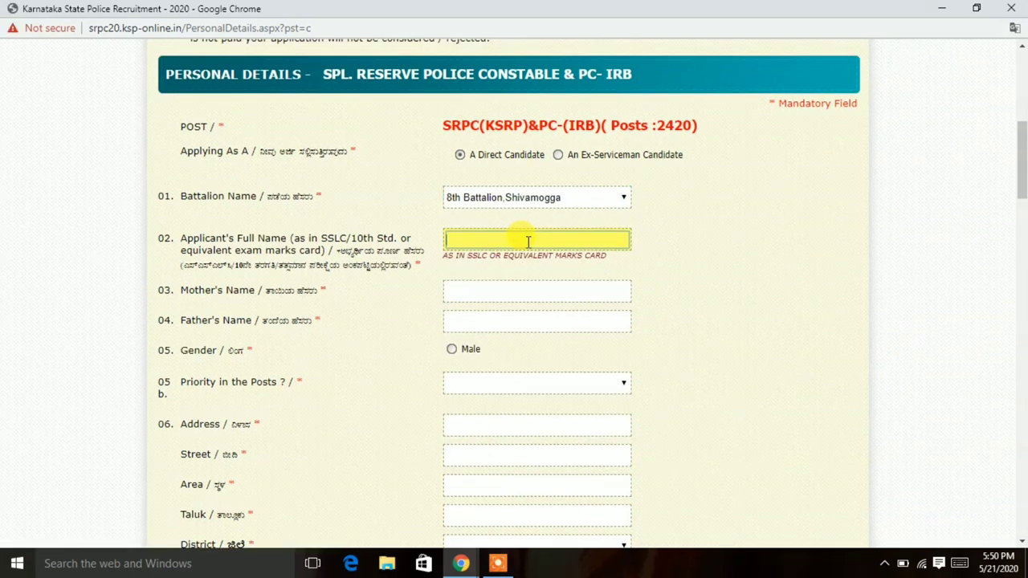
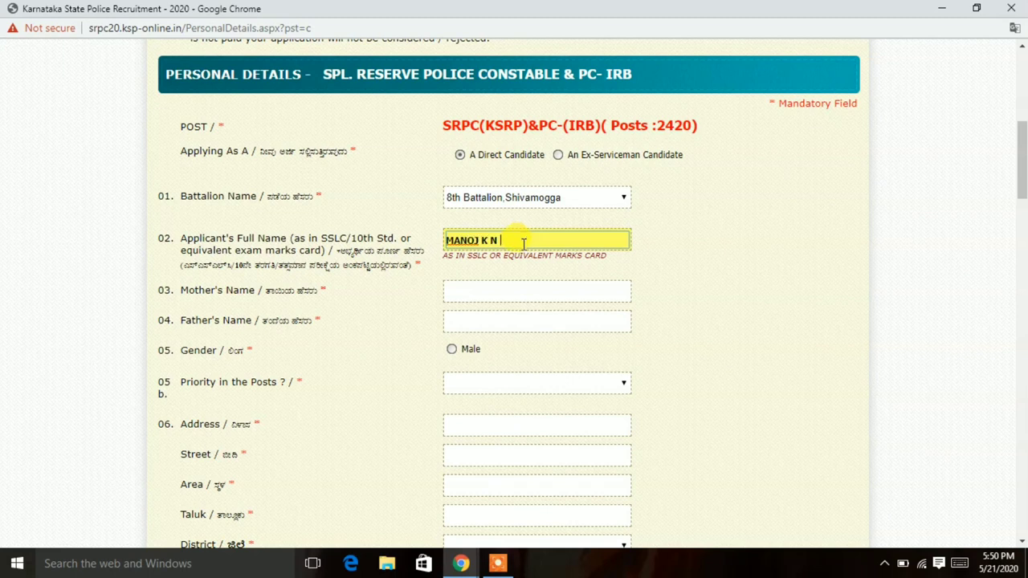
click(492, 294)
text(LAHA)
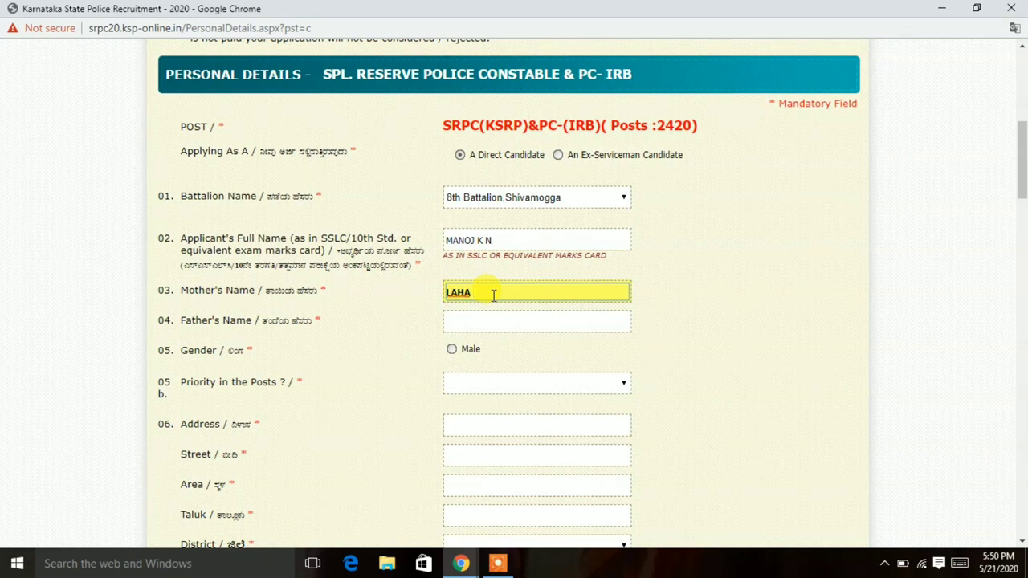
key(BackSpace)
key(BackSpace)
key(BackSpace)
text(HA)
key(BackSpace)
key(BackSpace)
text(THA K N)
click(487, 323)
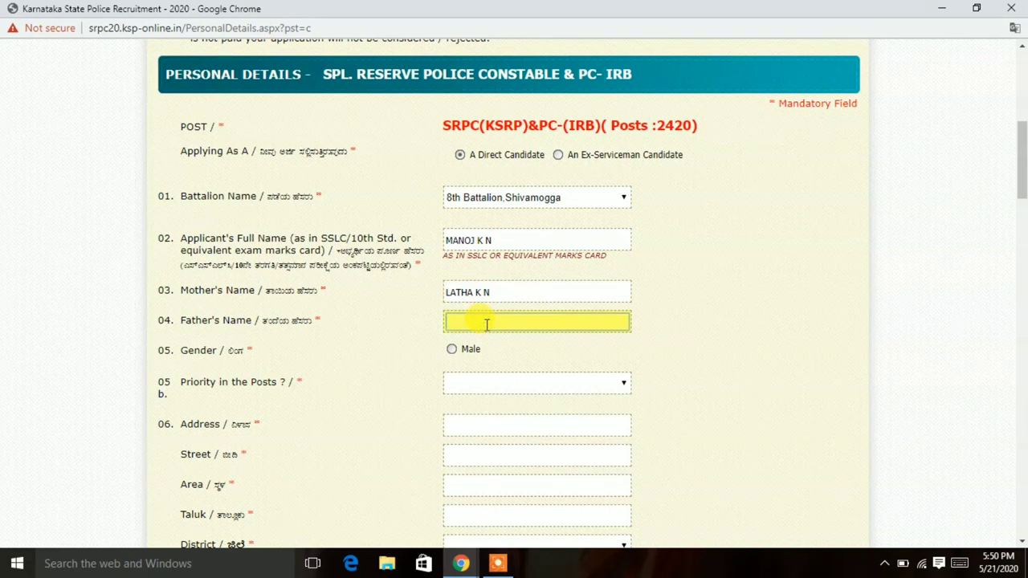
Set gender to Male and priority to 'Priority 1 PC-(IRB) & Priority 2 SRPC(KSRP)'.
click(453, 351)
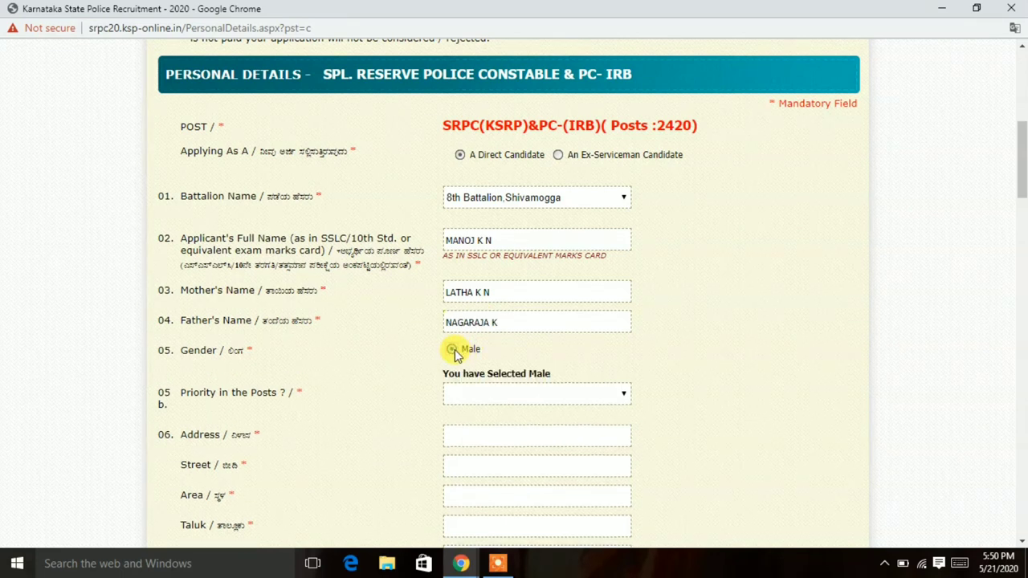
click(477, 394)
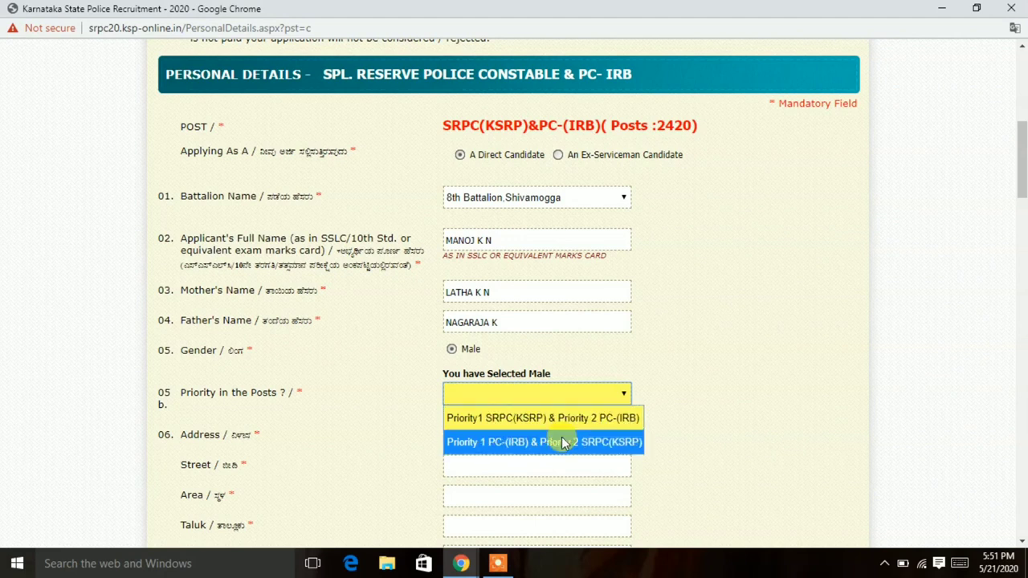
click(561, 437)
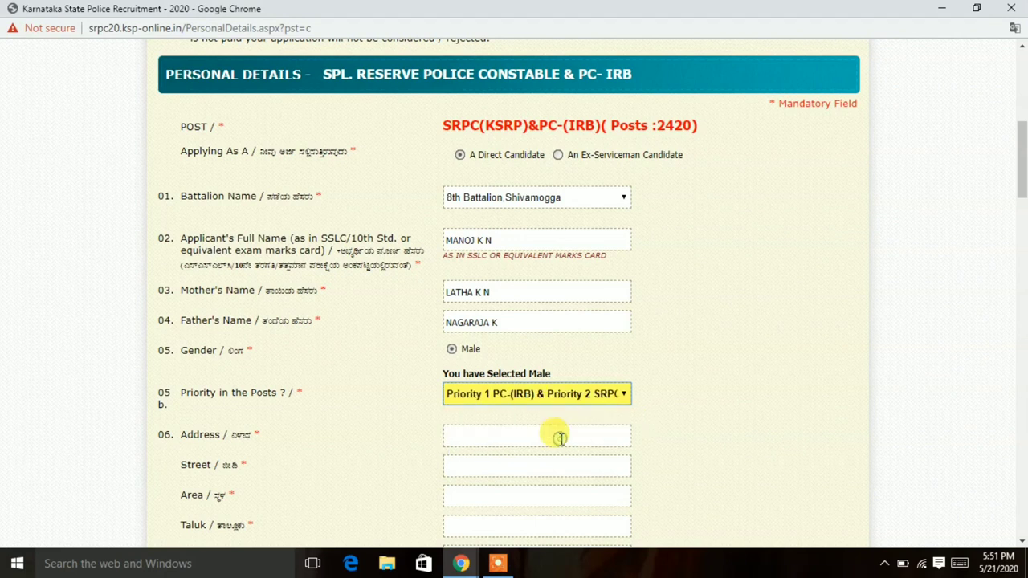
click(511, 437)
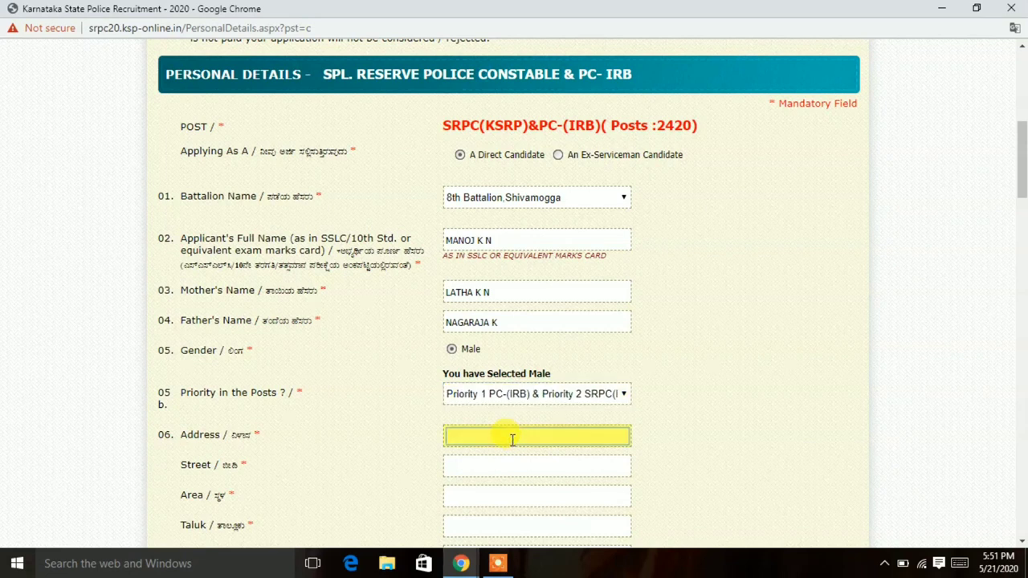
Enter the address, choose Bengaluru Urban district and Karnataka state, and type the pin code.
text(HOSAPETE)
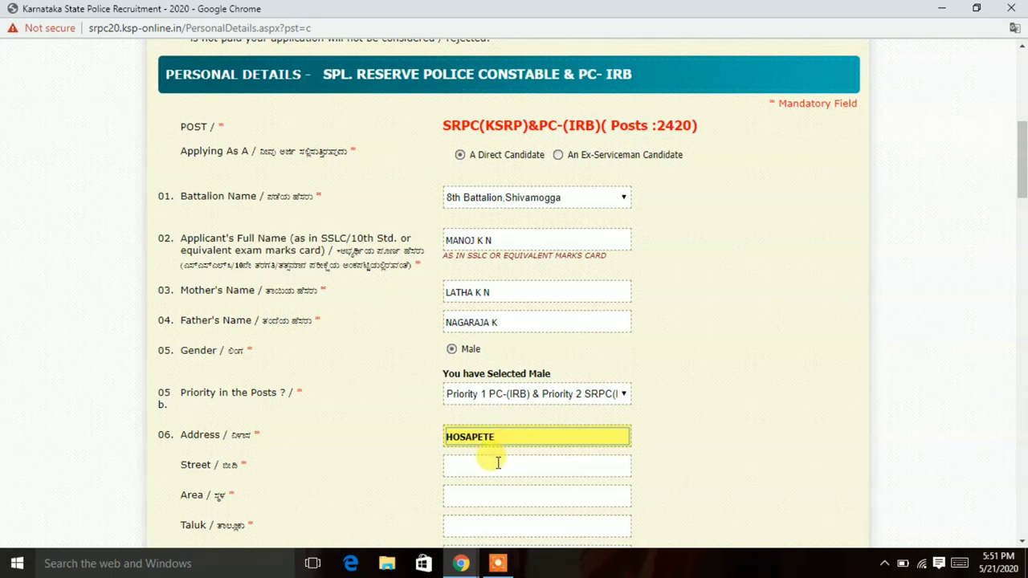
click(494, 465)
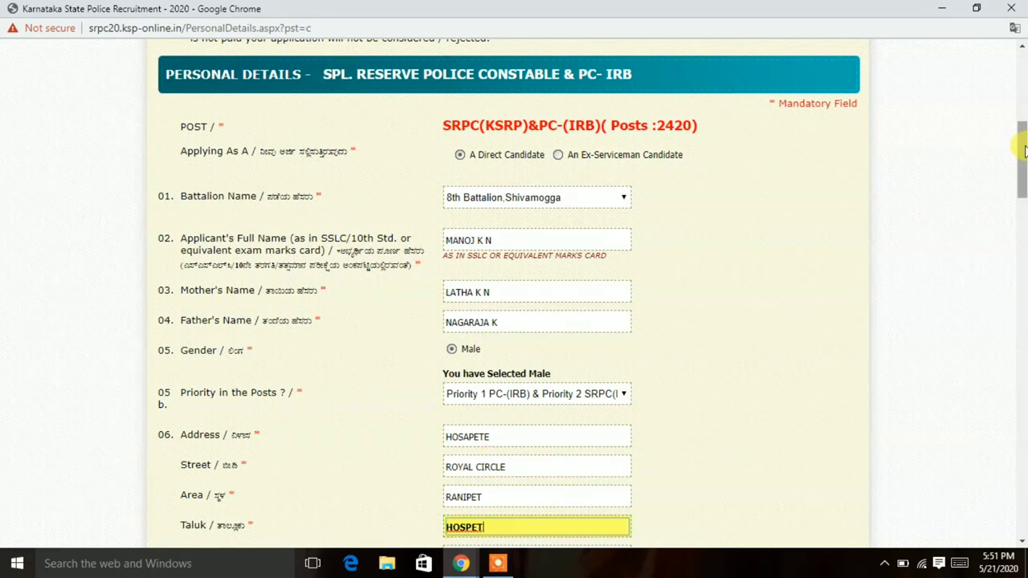
drag(1024, 150, 1020, 177)
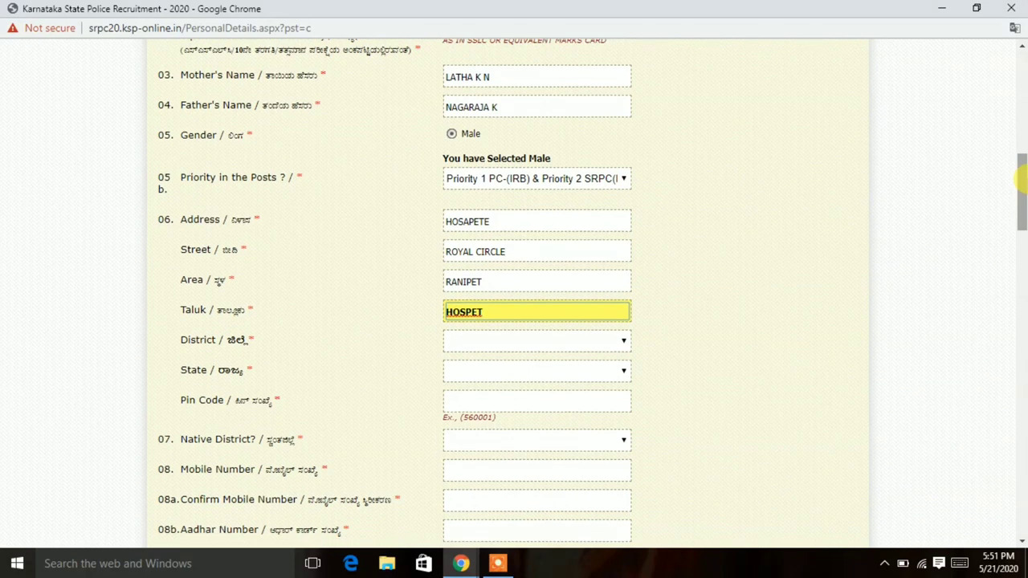
click(488, 339)
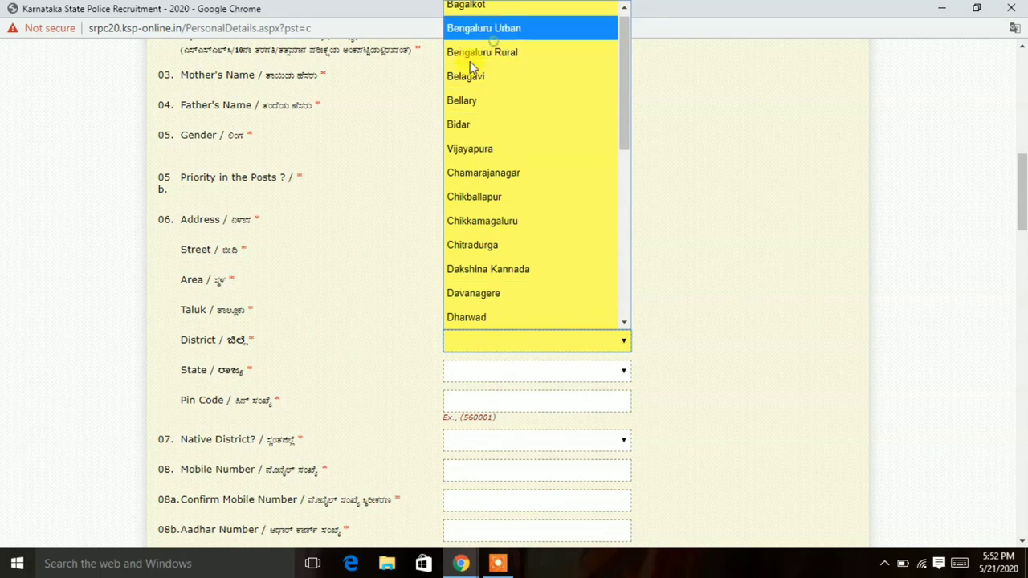
click(491, 30)
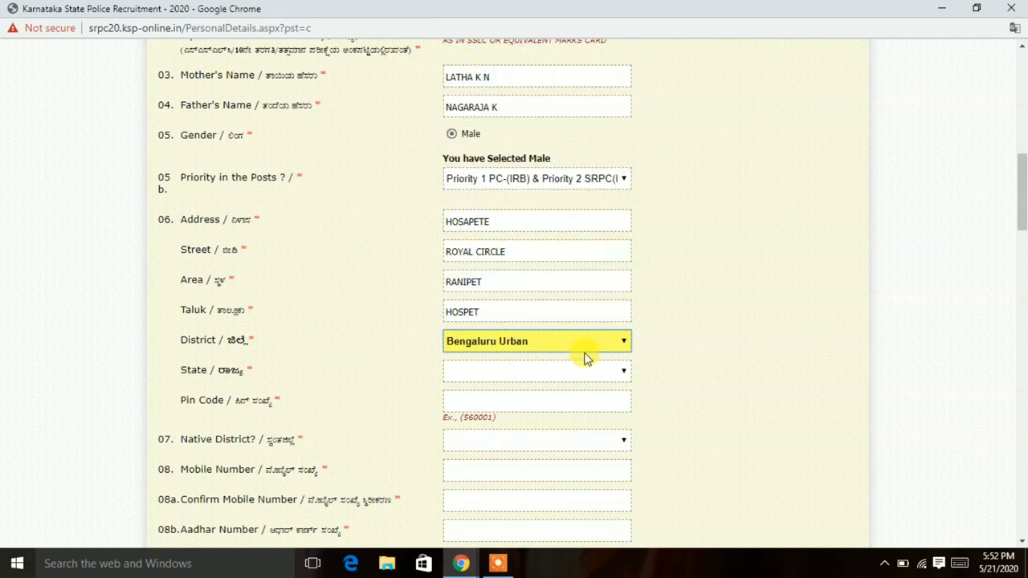
click(537, 372)
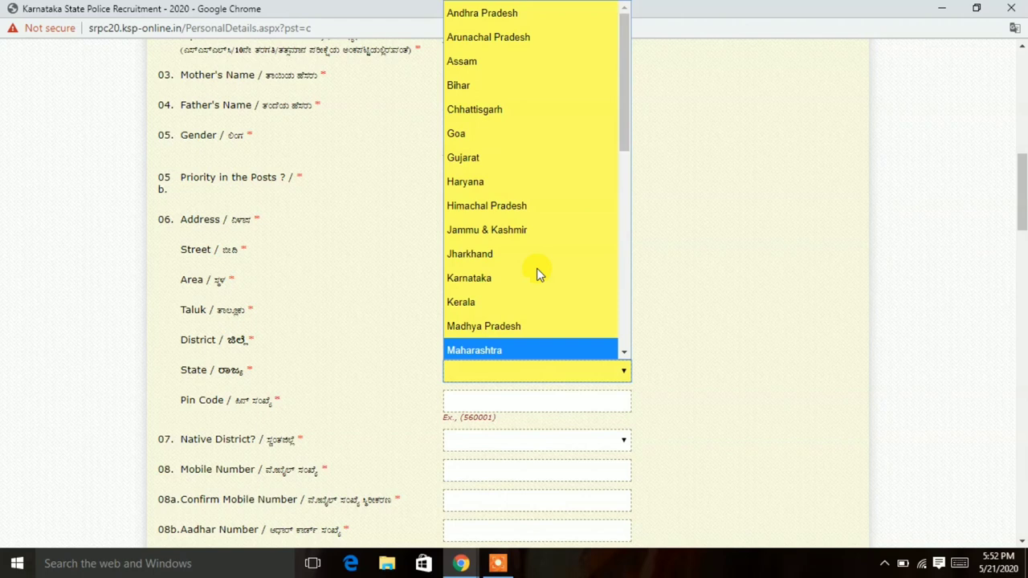
click(534, 273)
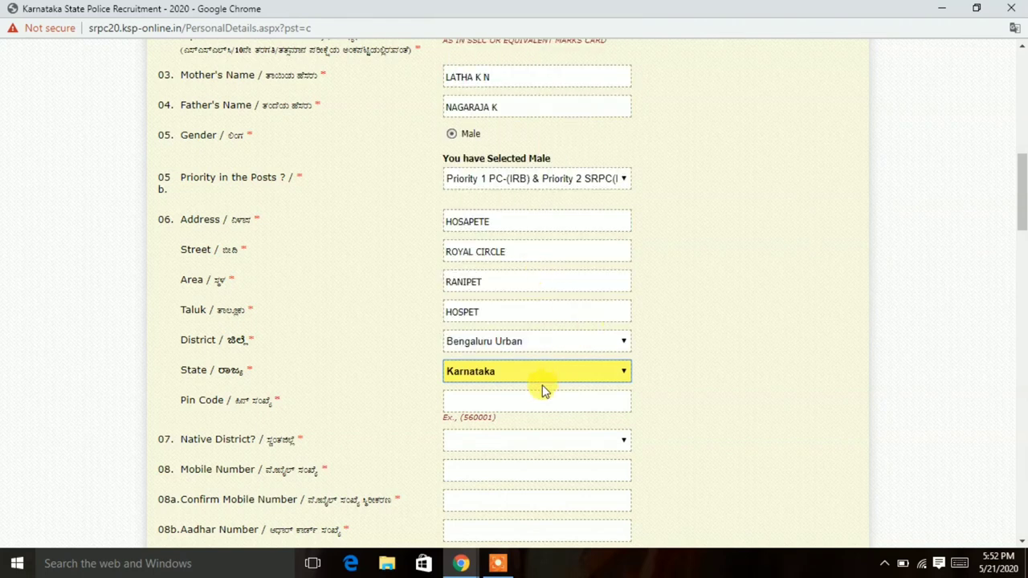
click(526, 403)
text(5)
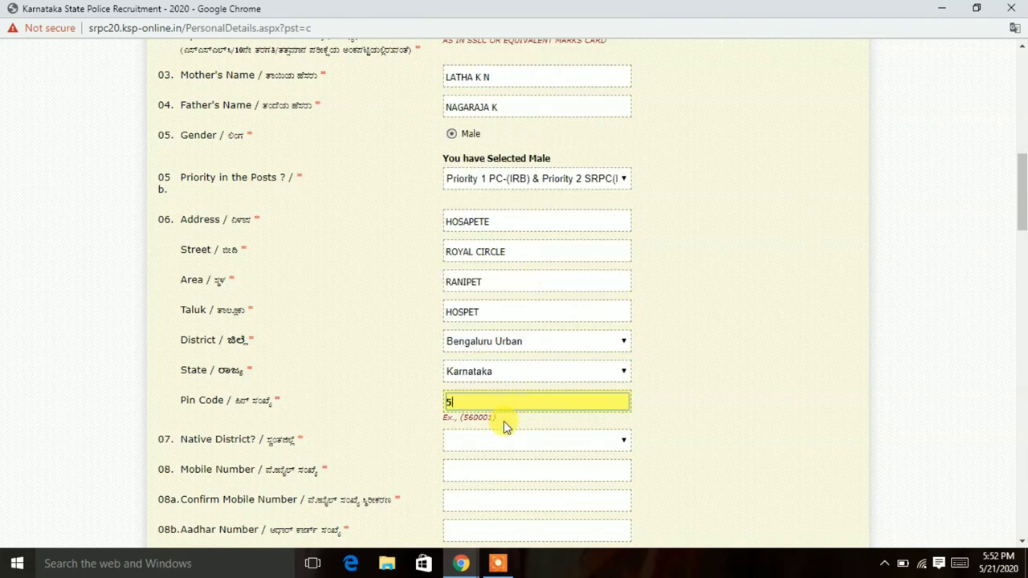
text(83201)
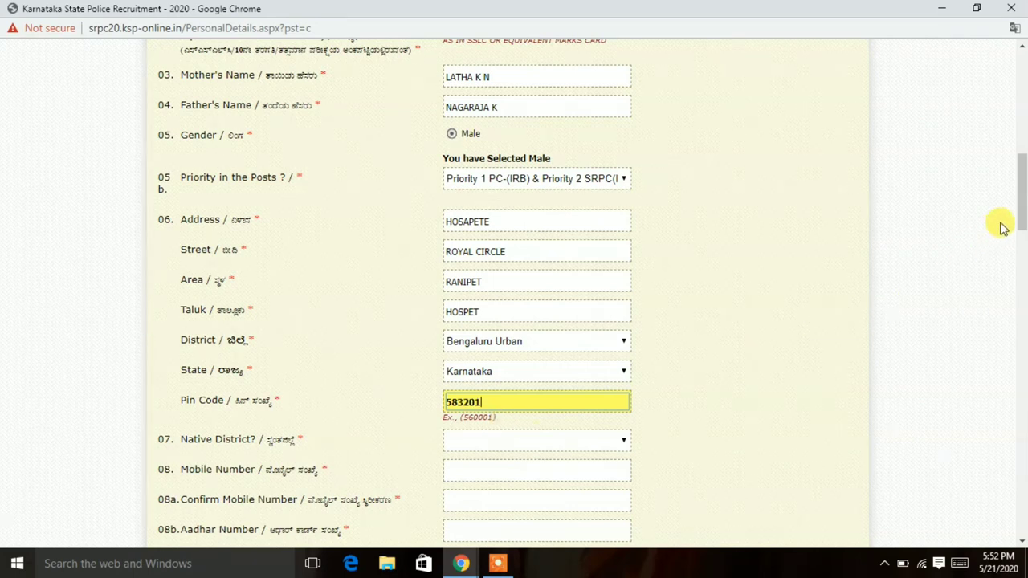
Set native district to Bangalore Rural and enter the mobile number twice.
drag(1022, 195, 1021, 234)
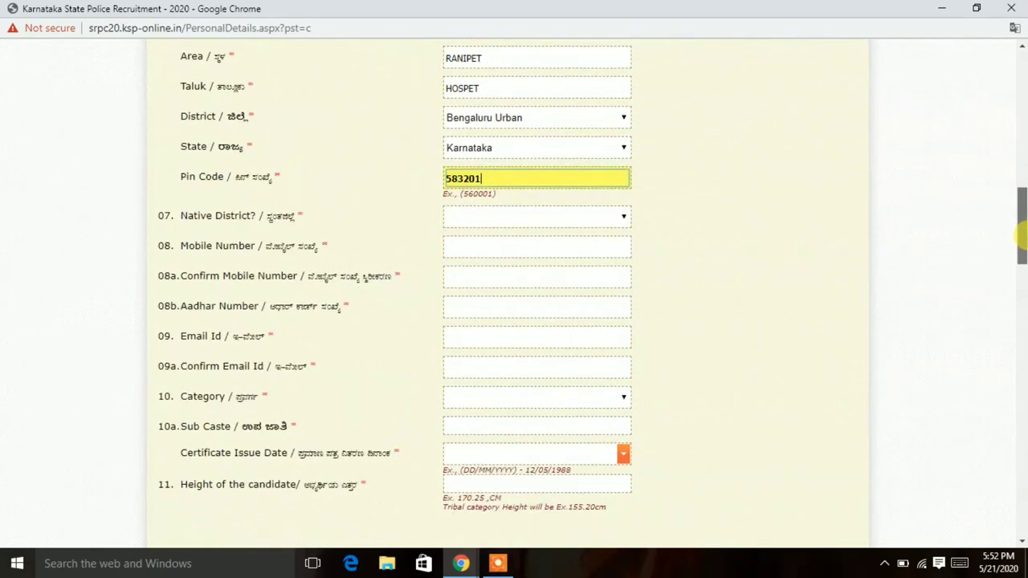
click(537, 218)
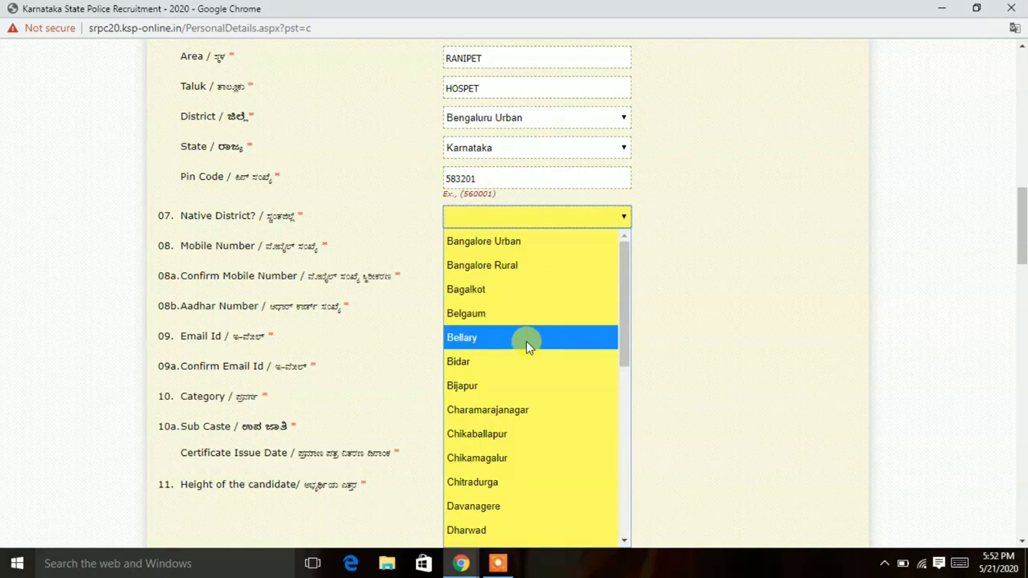
click(524, 264)
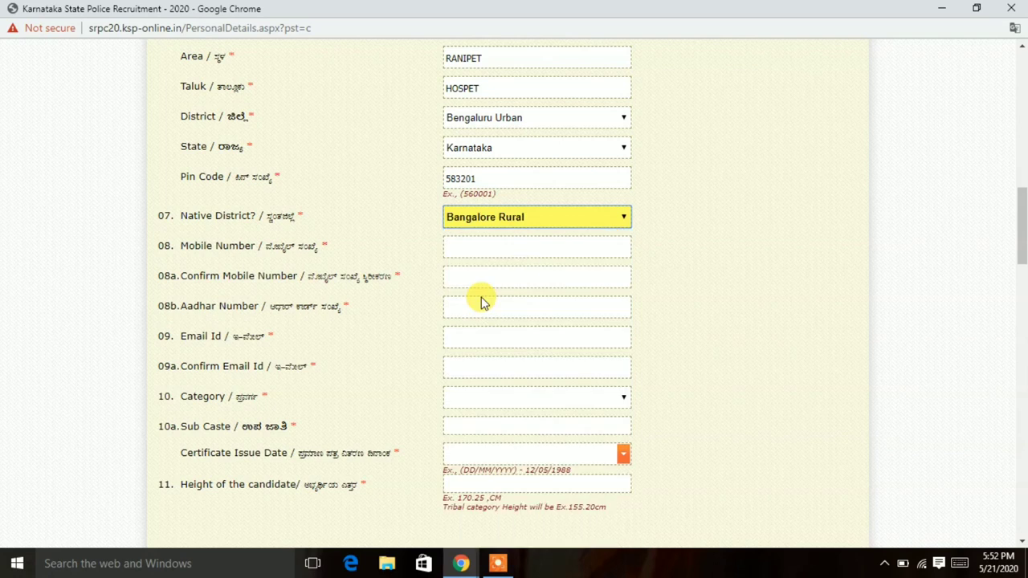
click(537, 246)
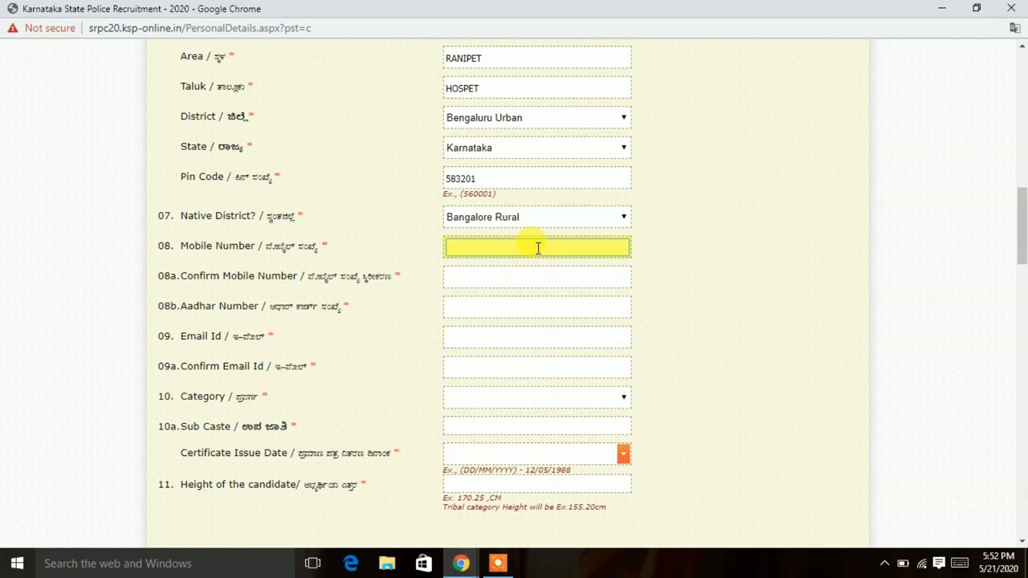
click(521, 276)
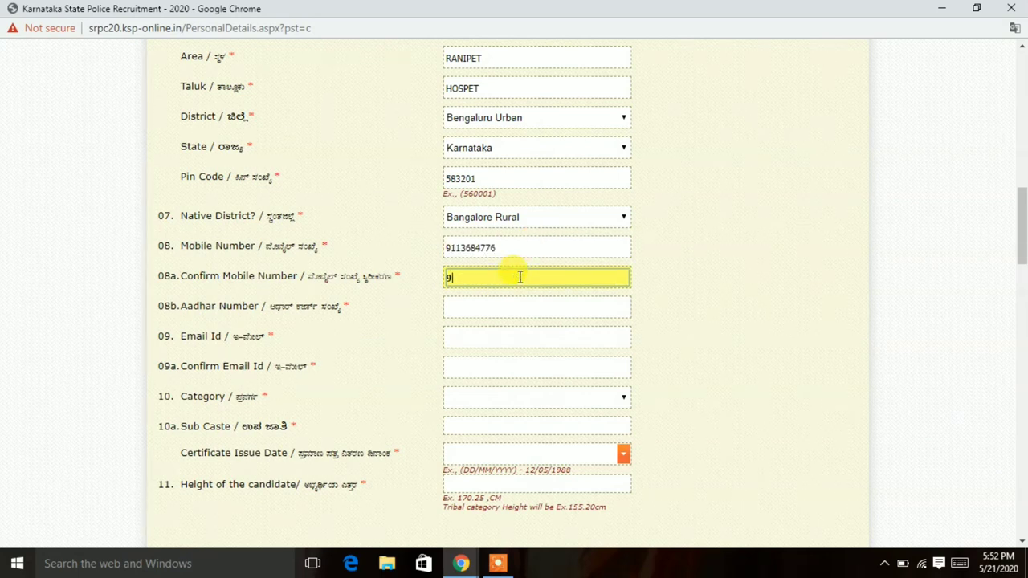
Enter the applicant's Aadhaar number and e-mail address.
click(512, 304)
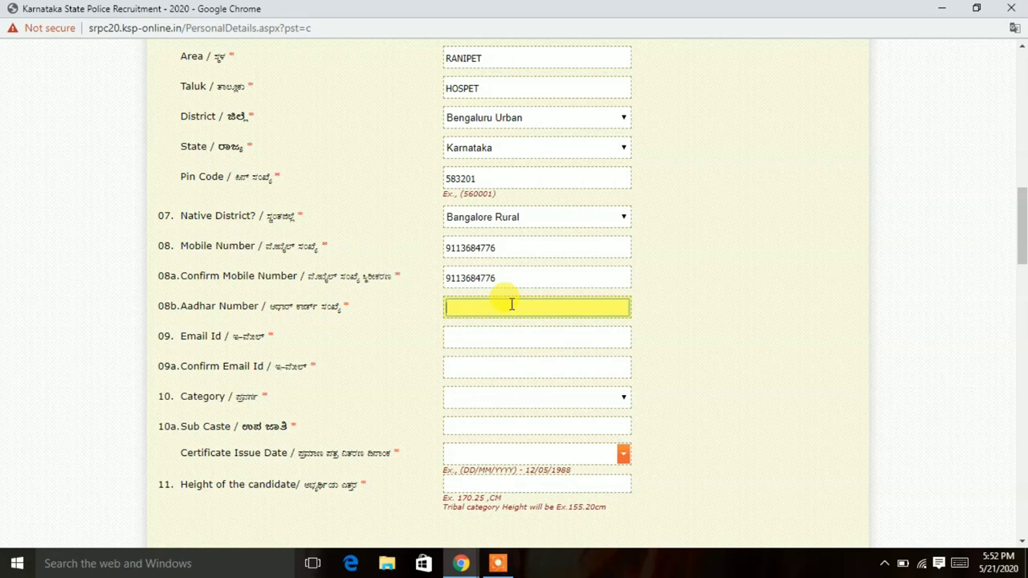
click(500, 340)
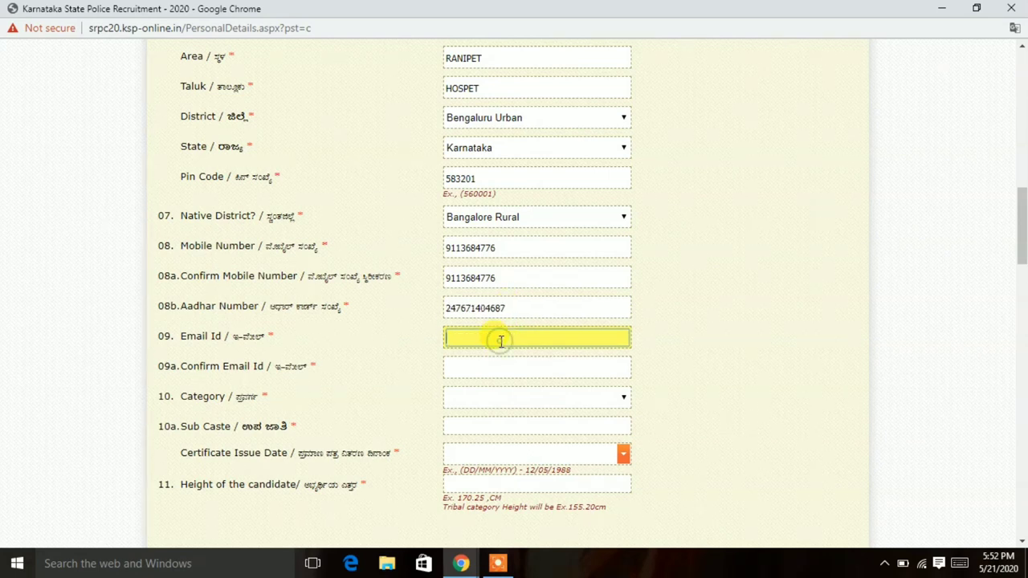
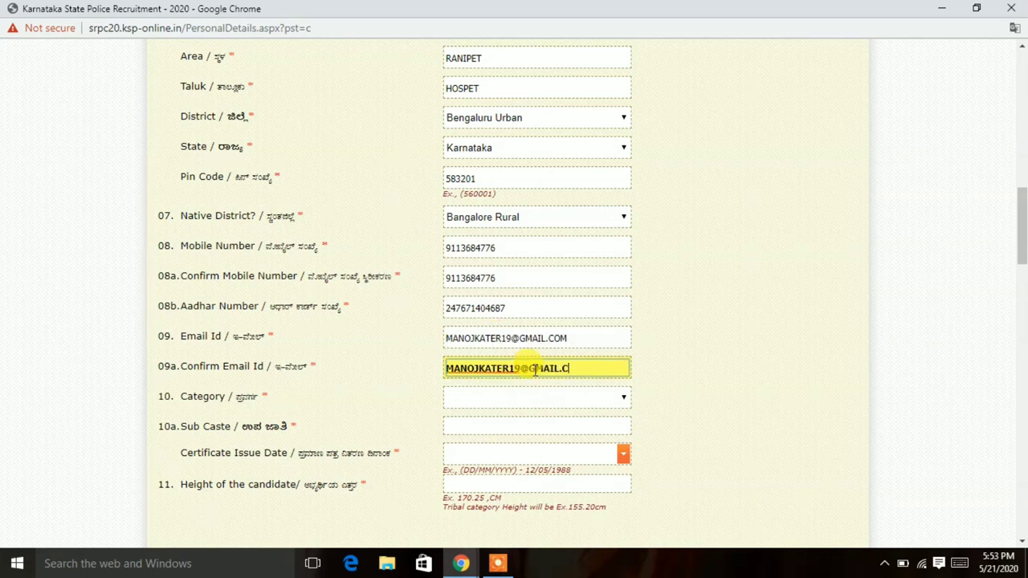
Choose GM as the category and set the candidate's height to 171 cm.
click(522, 395)
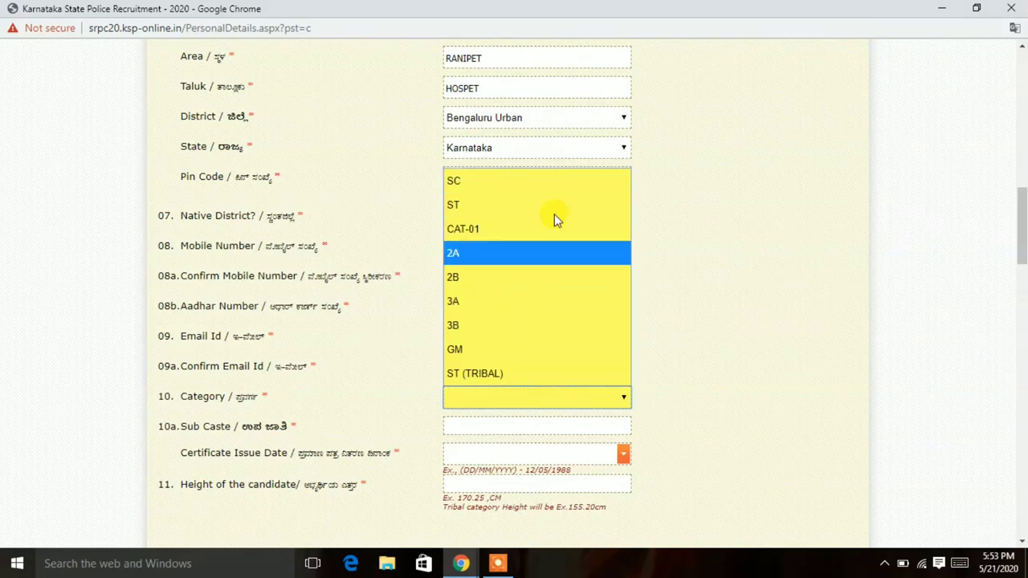
click(502, 348)
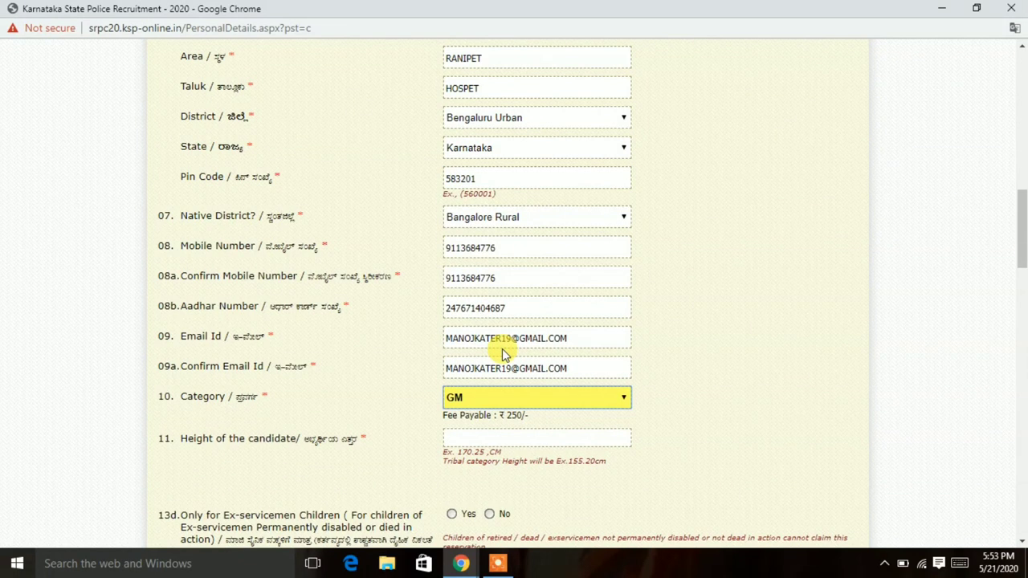
click(491, 435)
text(17)
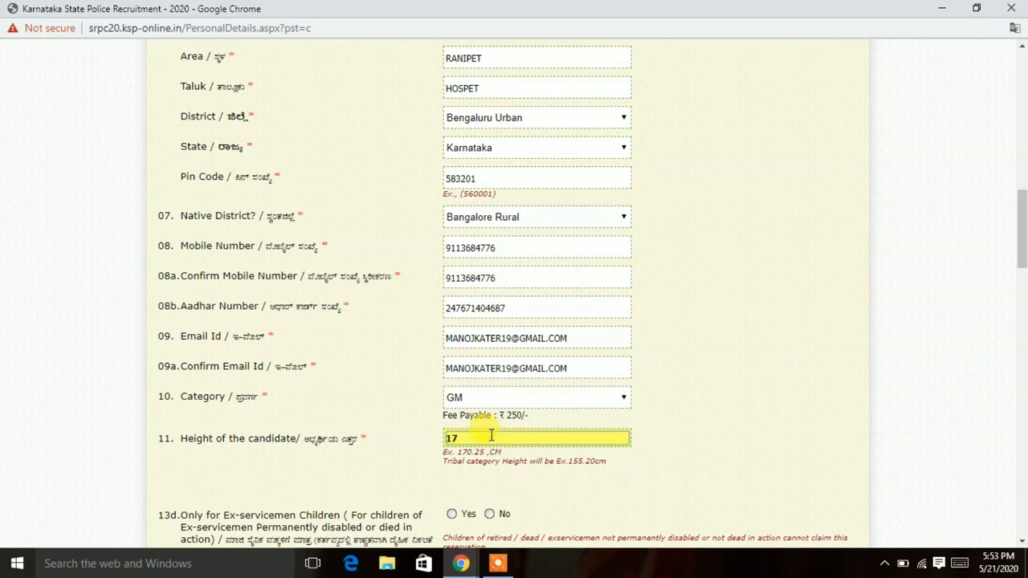
text(0)
key(BackSpace)
text(1)
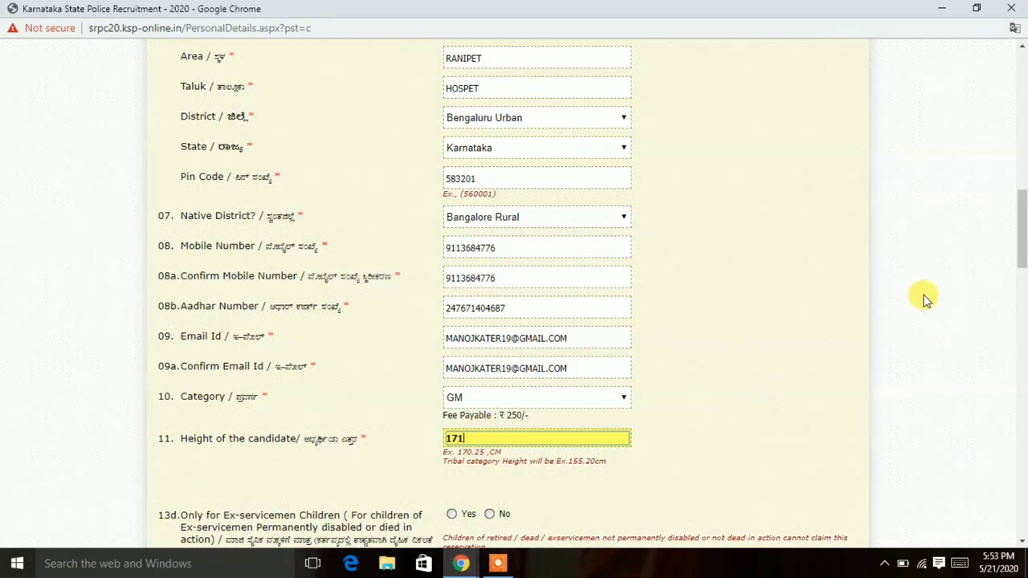
drag(1020, 232, 1024, 291)
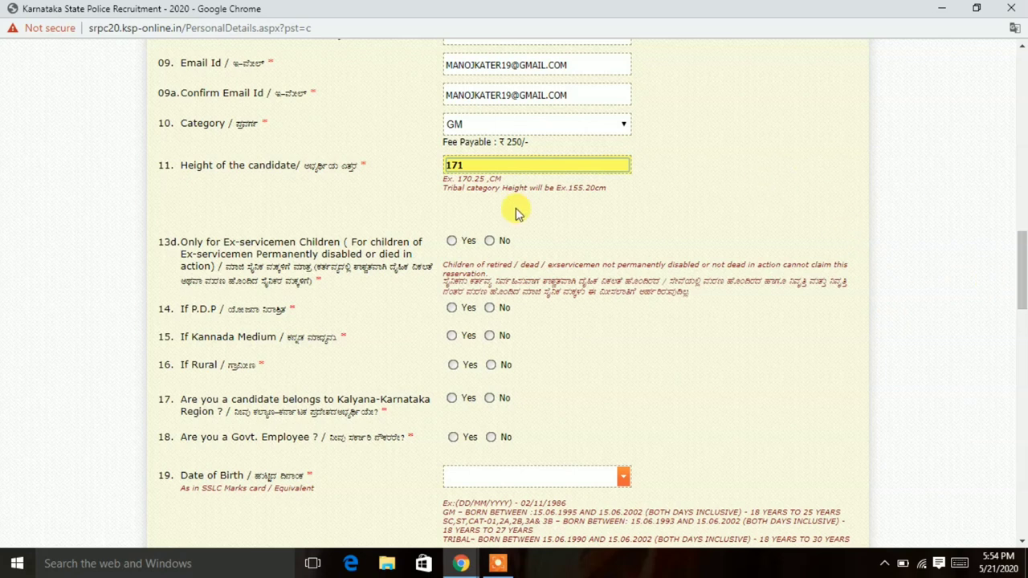
Answer No to questions 13d, 14, 15, 16, 17 and 18.
click(490, 243)
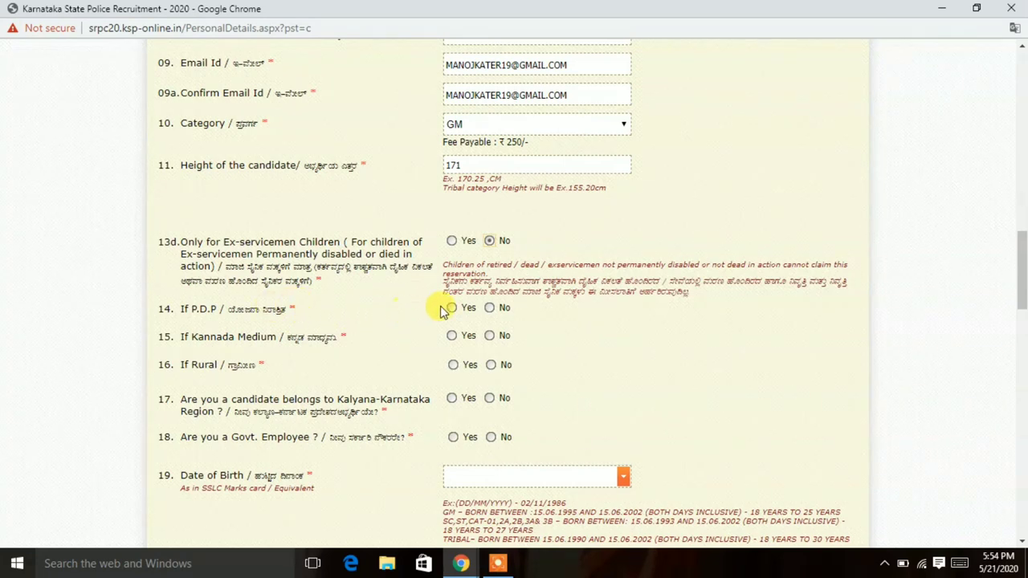
click(490, 308)
click(490, 336)
click(490, 366)
click(490, 399)
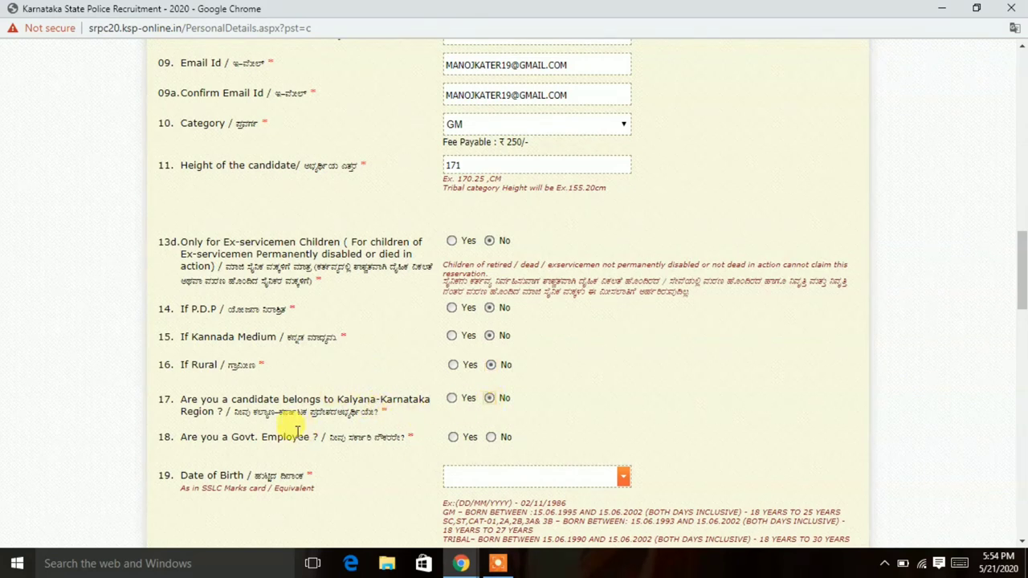
click(490, 437)
scroll(1004, 273, down, 4)
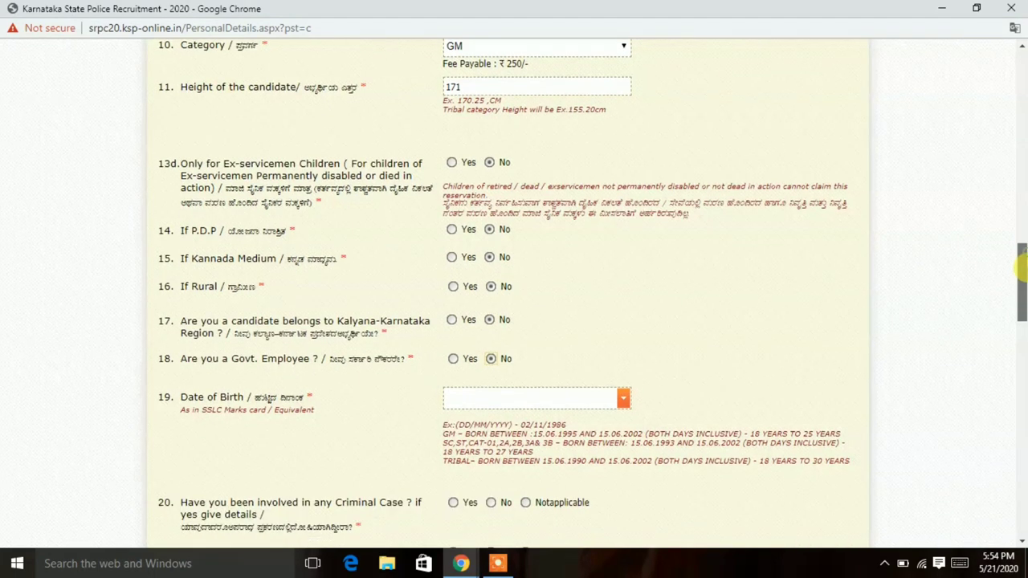
Change the birth month to 06 and the year to 1999, then answer No to question 20.
click(564, 200)
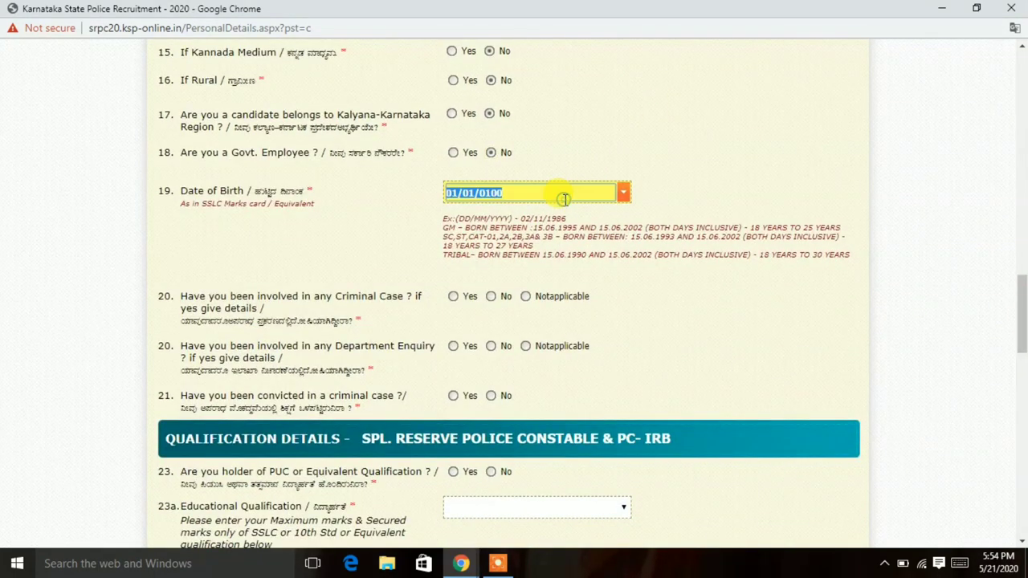
key(Left)
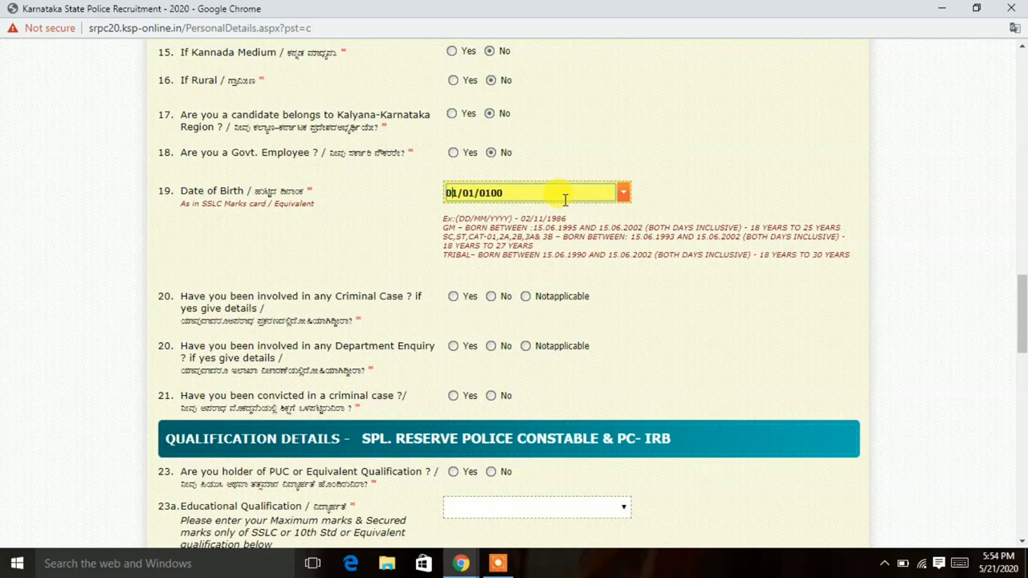
key(Right)
key(Right)
key(Right)
key(Right)
key(Right)
key(BackSpace)
text(6)
key(Right)
key(Right)
key(Left)
key(Left)
key(Left)
text(1999)
click(498, 299)
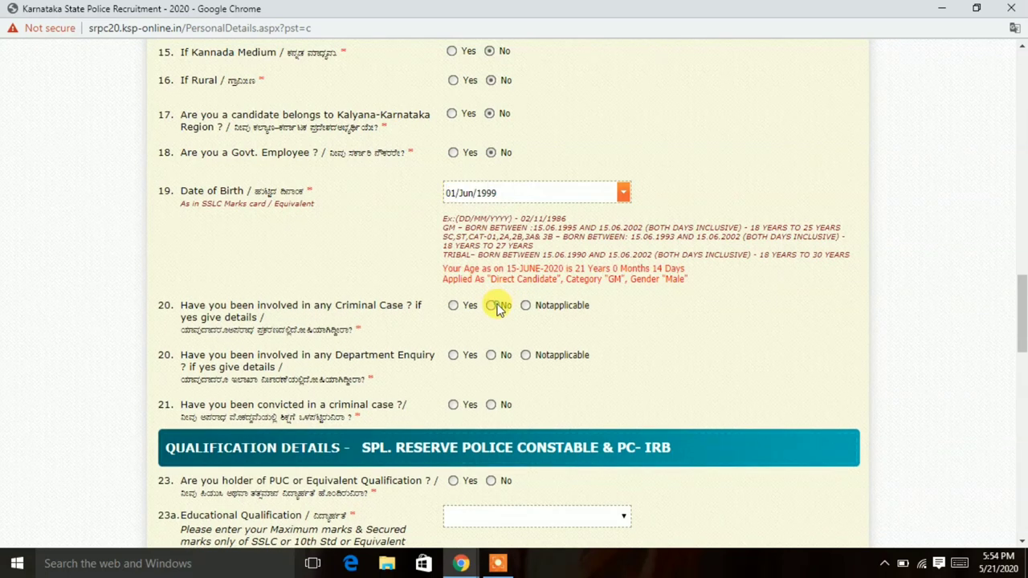
click(492, 306)
Answer No to the department enquiry question and choose SSLC - STATE BOARD, passed in 2015.
scroll(486, 129, down, 3)
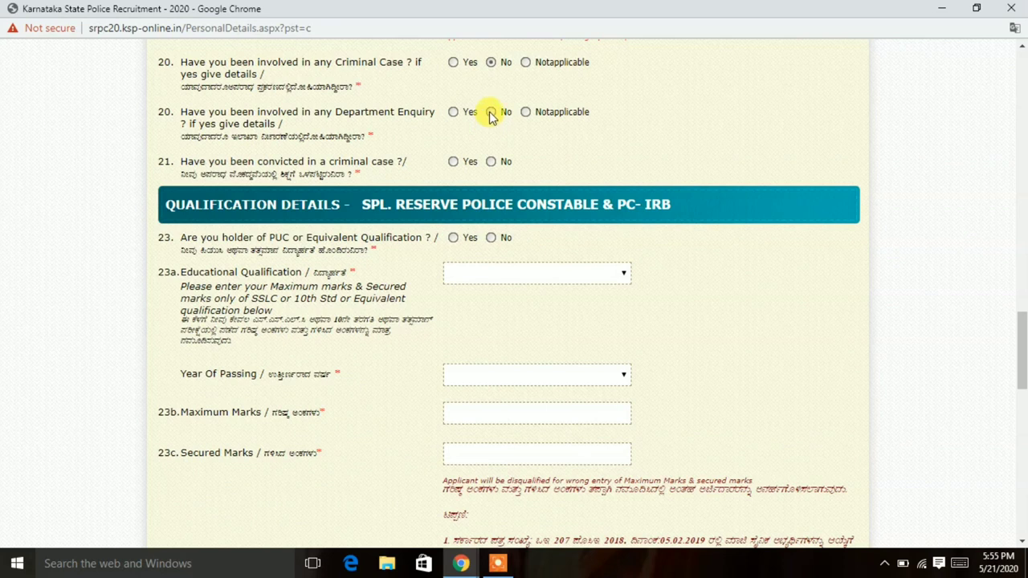
click(490, 111)
click(472, 274)
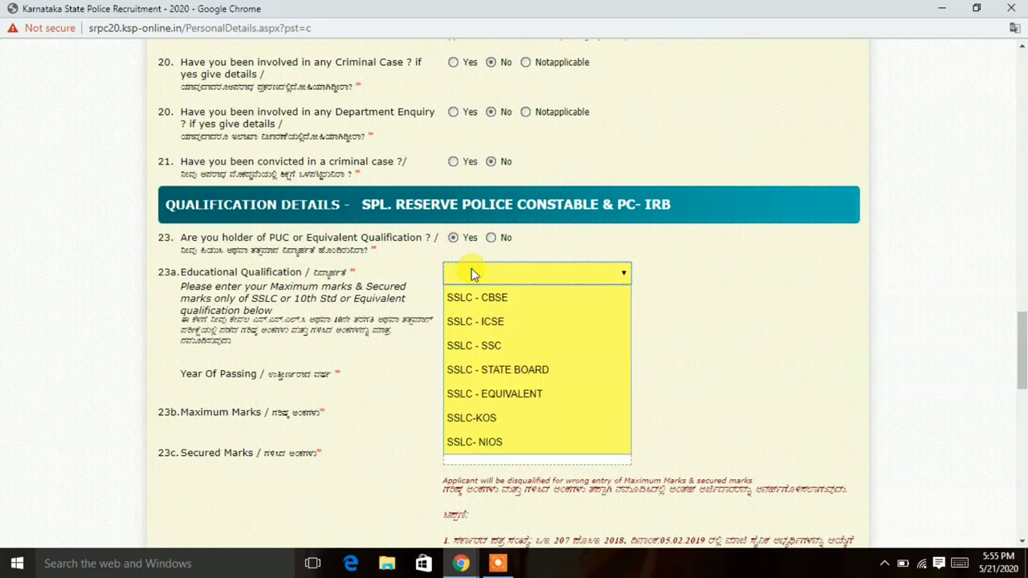
click(489, 372)
click(490, 374)
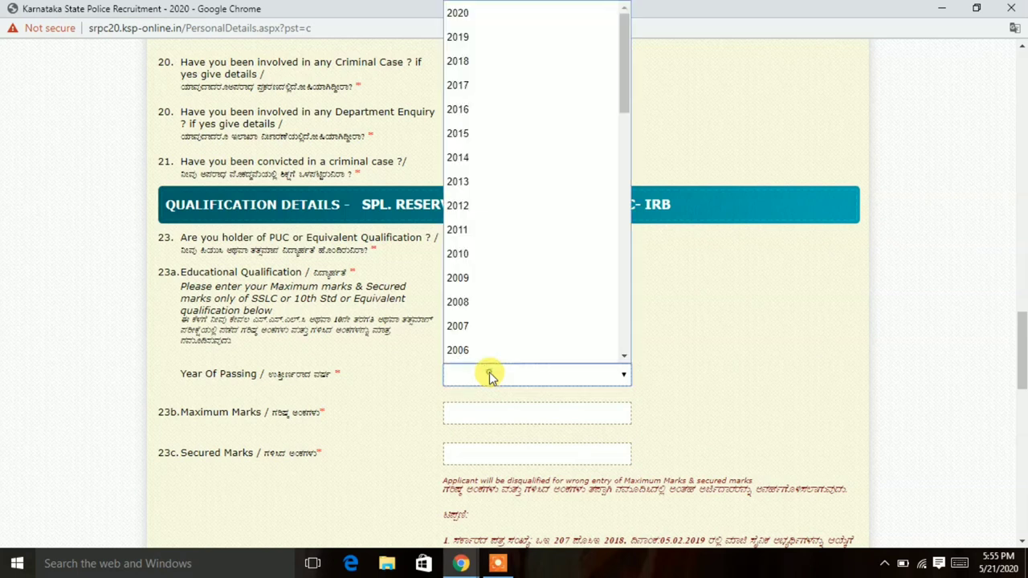
click(486, 130)
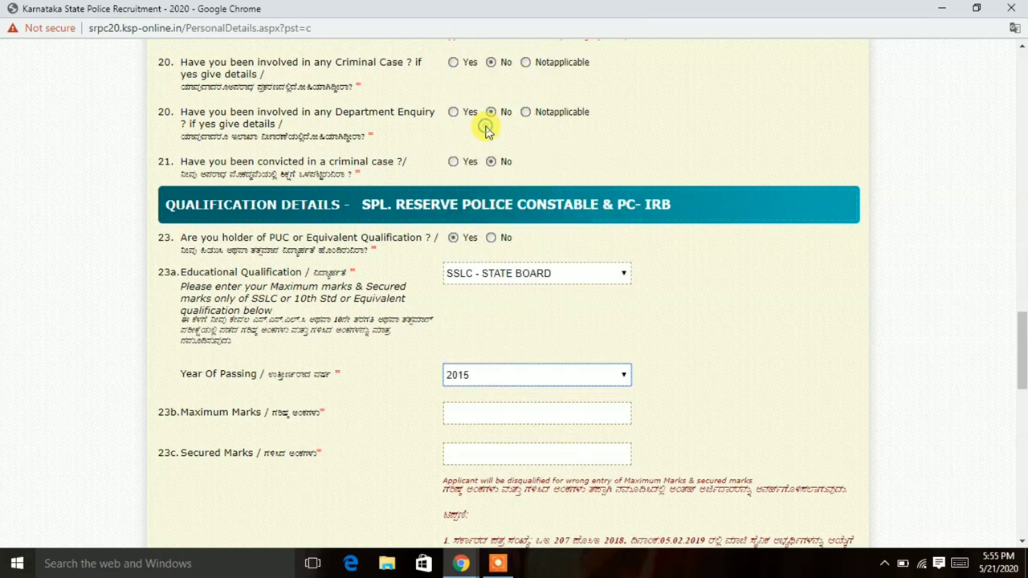
Enter 625 as maximum marks and 567 as secured marks.
click(486, 412)
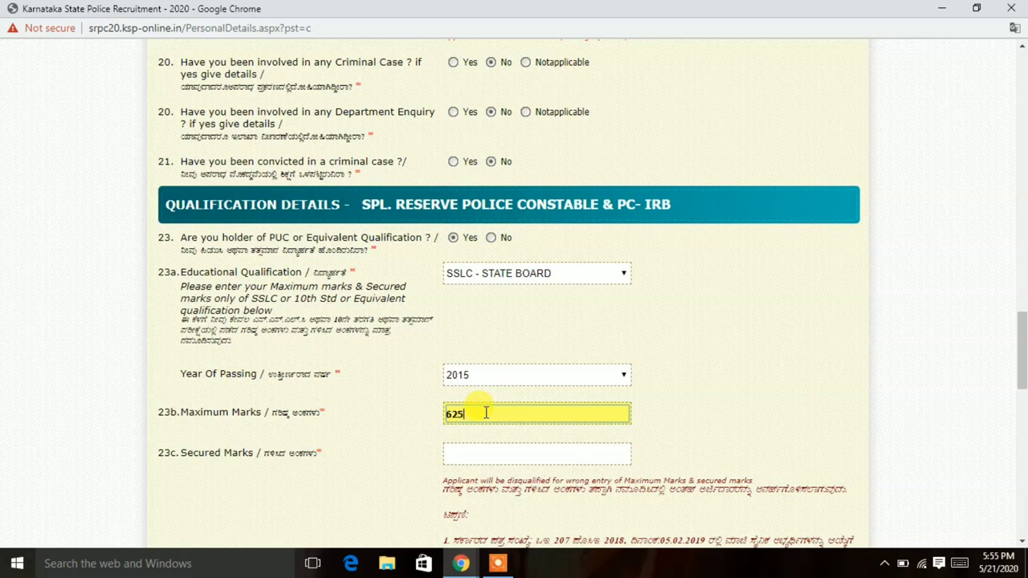
click(461, 453)
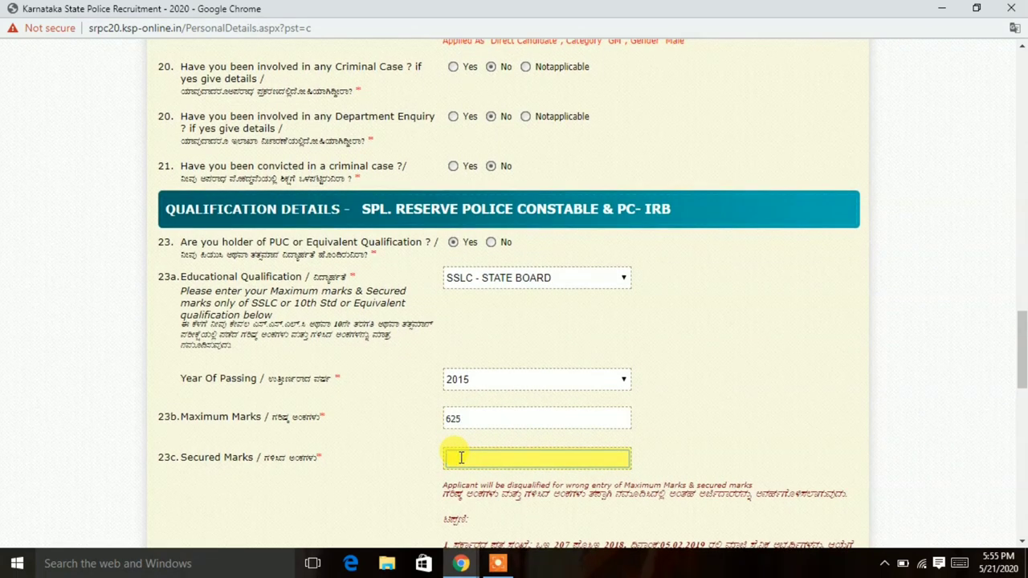
text(567)
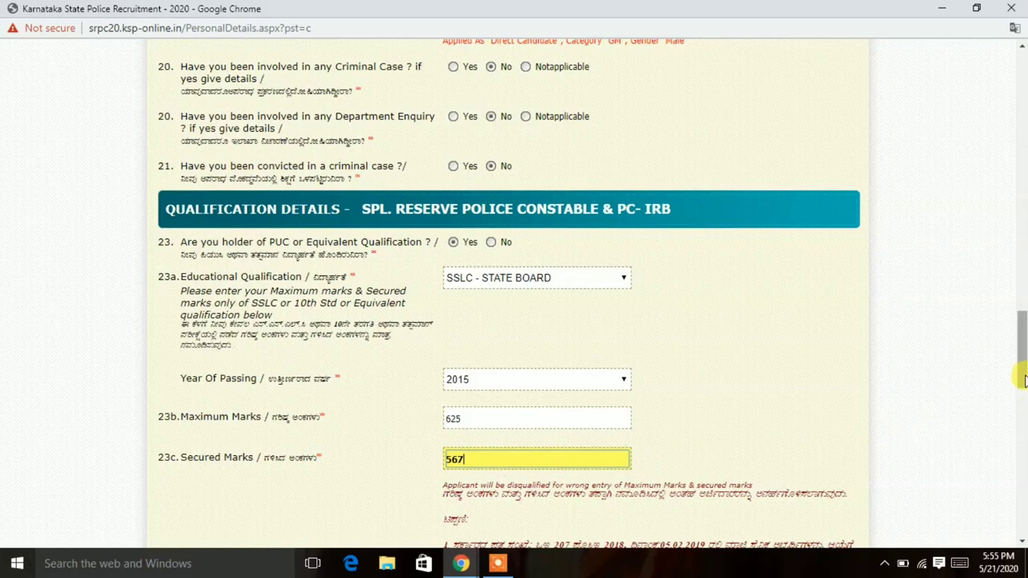
drag(1022, 378, 1021, 464)
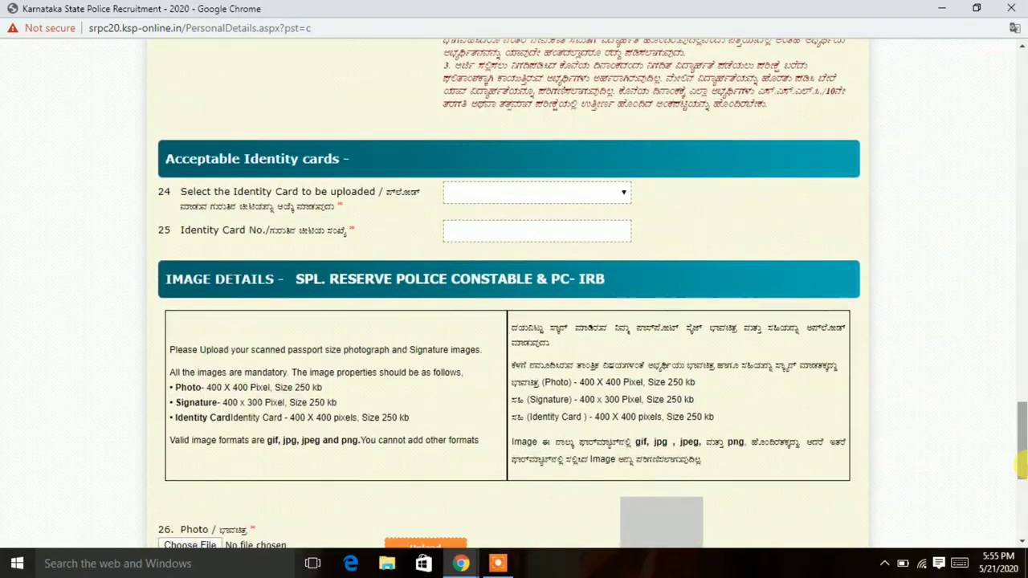
Select PAN Card from the Identity Card dropdown and scroll down to the upload section.
click(469, 194)
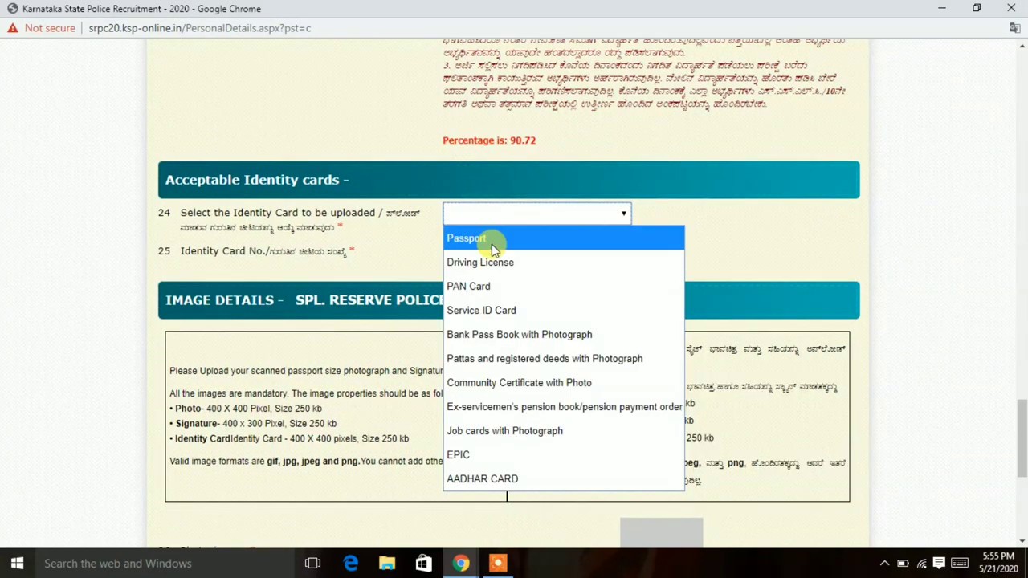
click(493, 288)
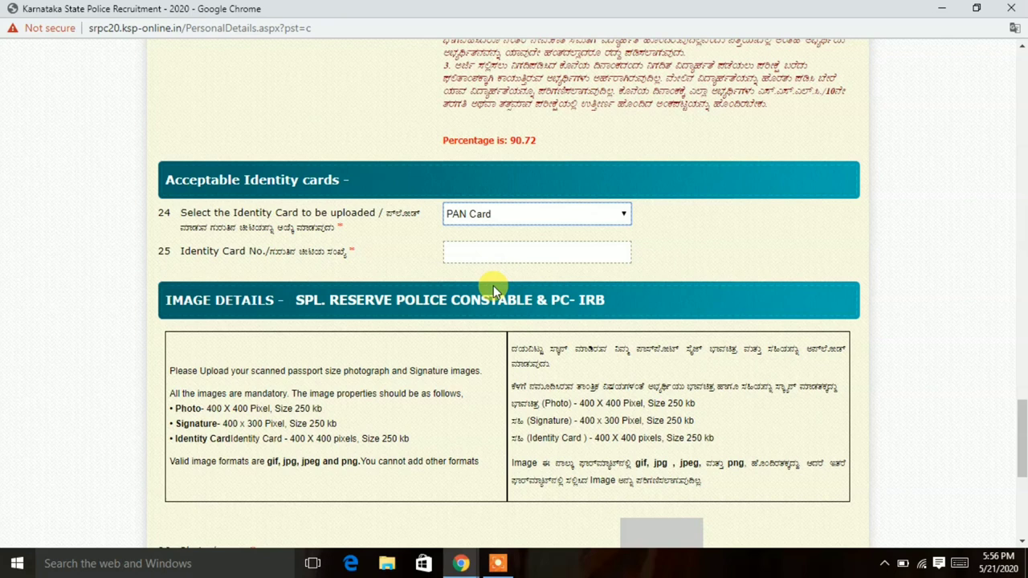
drag(1018, 427, 1019, 484)
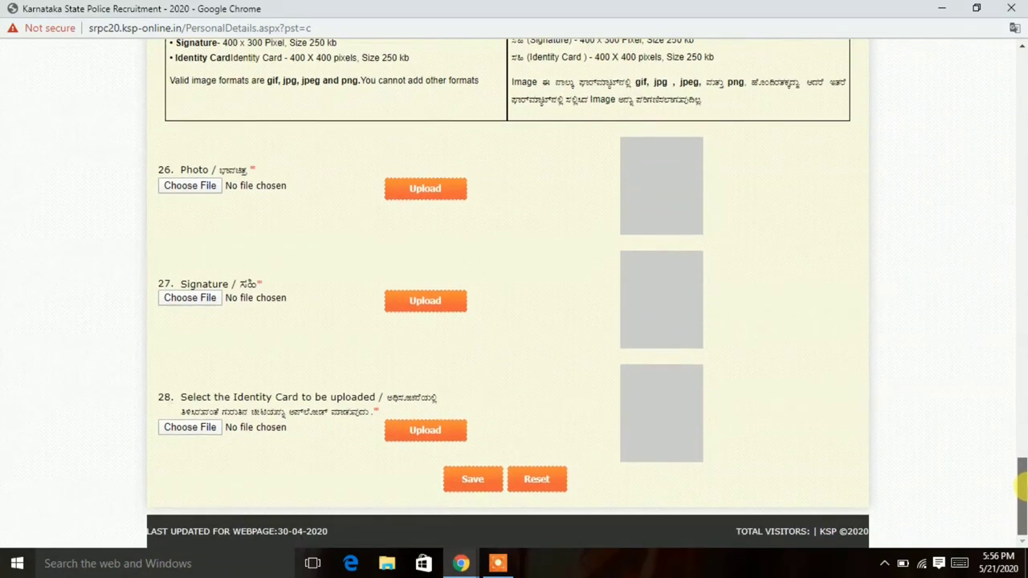
Upload the applicant's photo image and dismiss the success message.
click(183, 188)
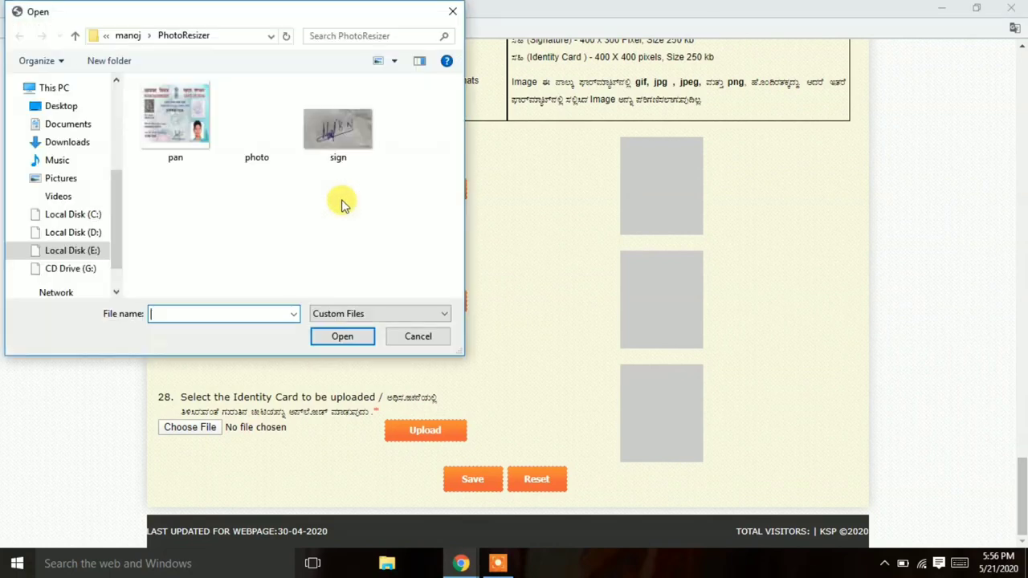
click(269, 148)
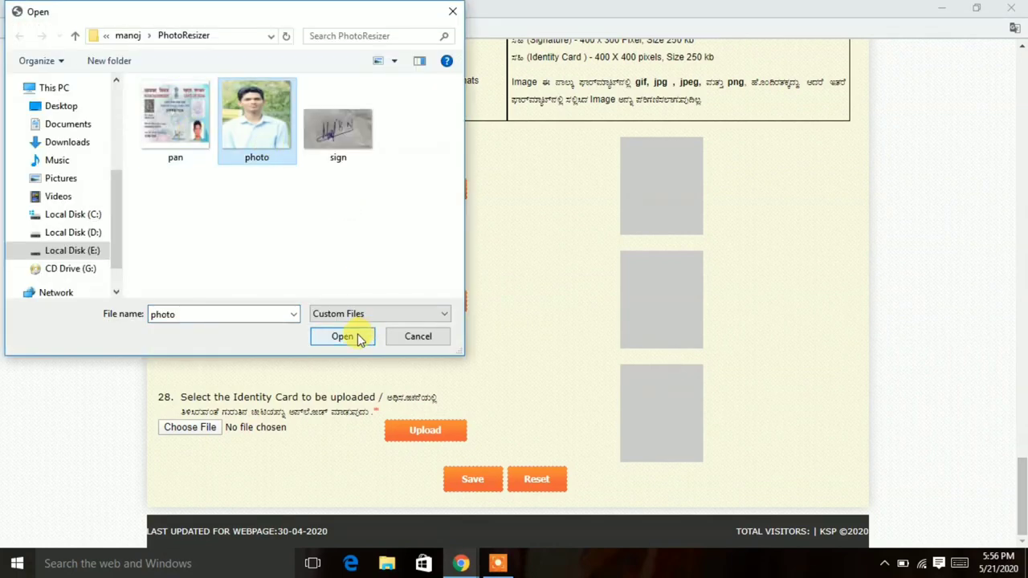
click(354, 336)
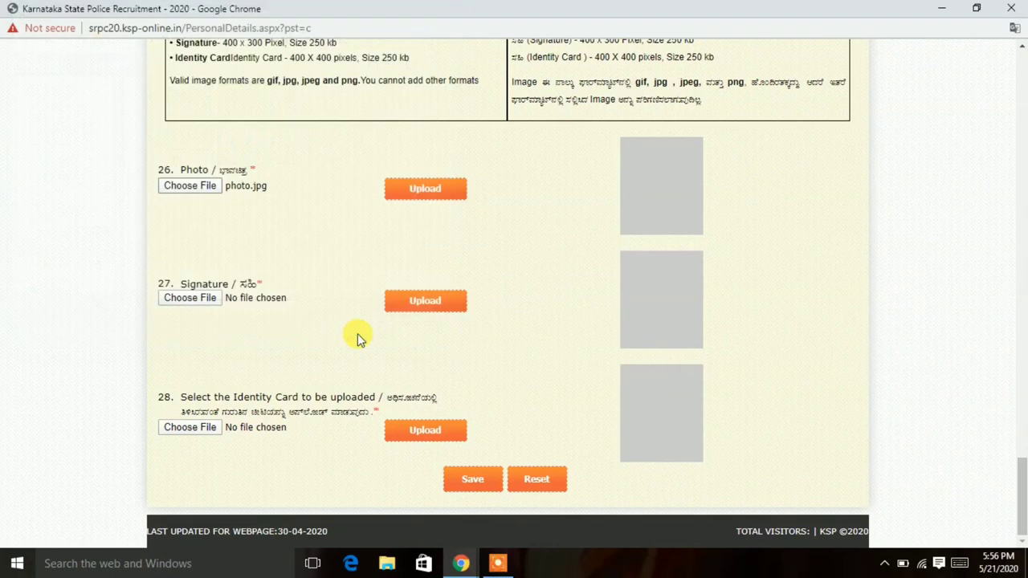
click(425, 191)
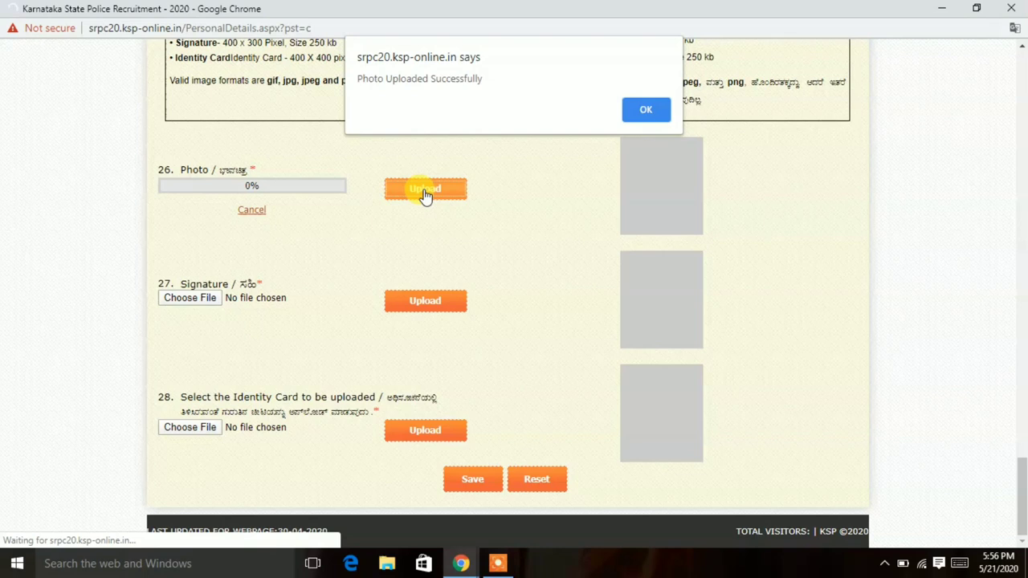
click(645, 110)
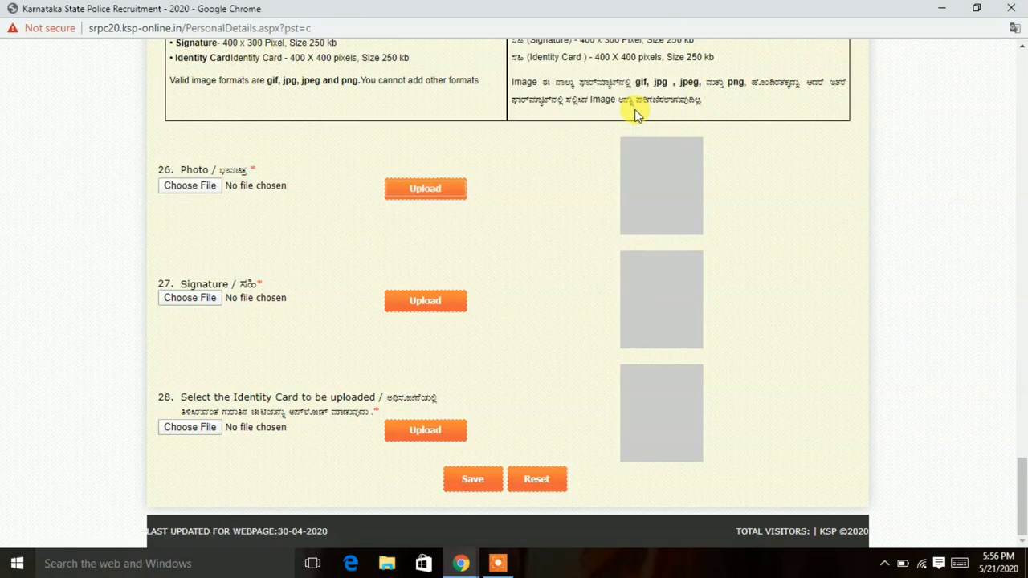
Upload the sign image as the signature and dismiss the success message.
click(197, 301)
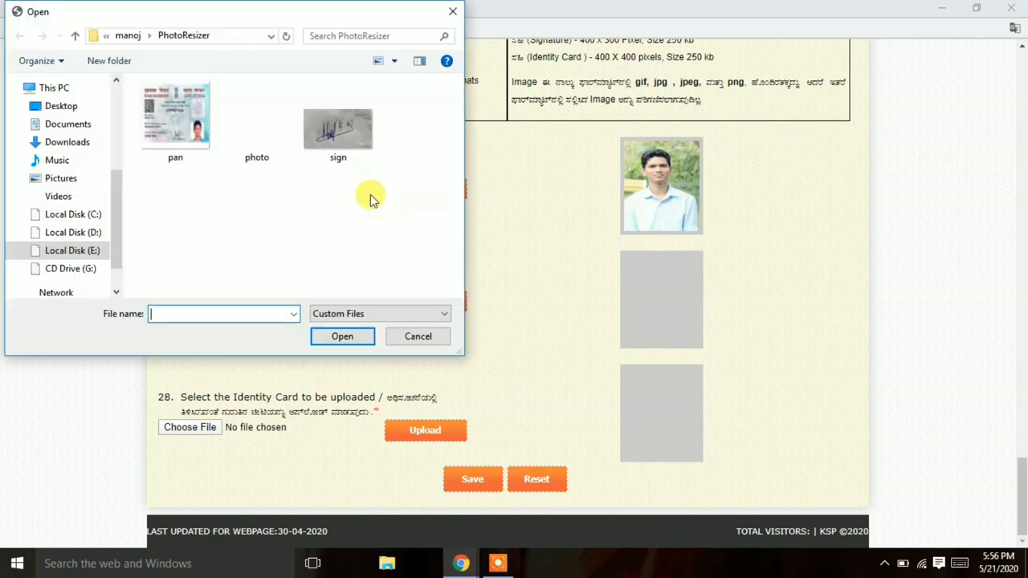
click(340, 153)
click(340, 336)
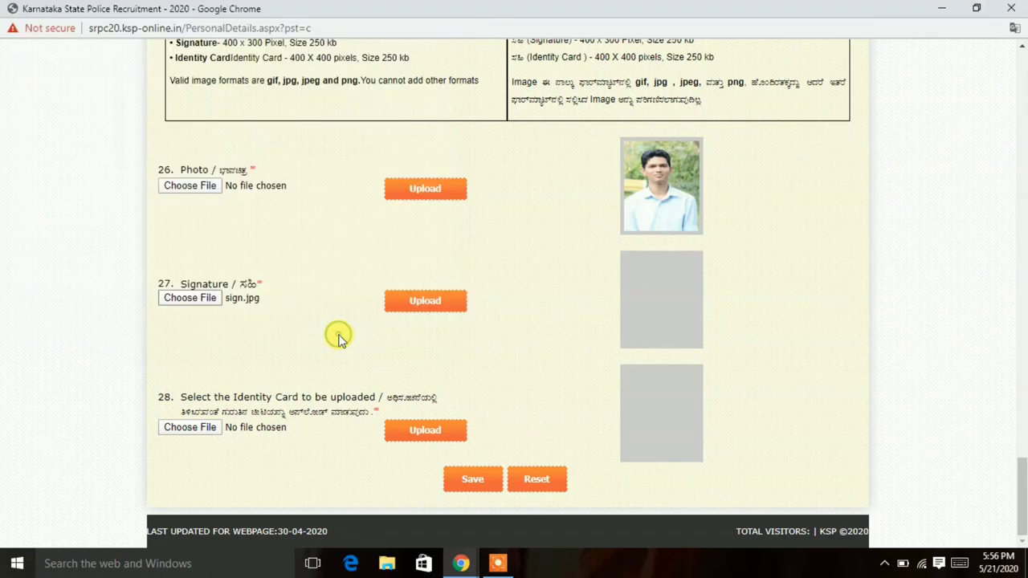
click(435, 301)
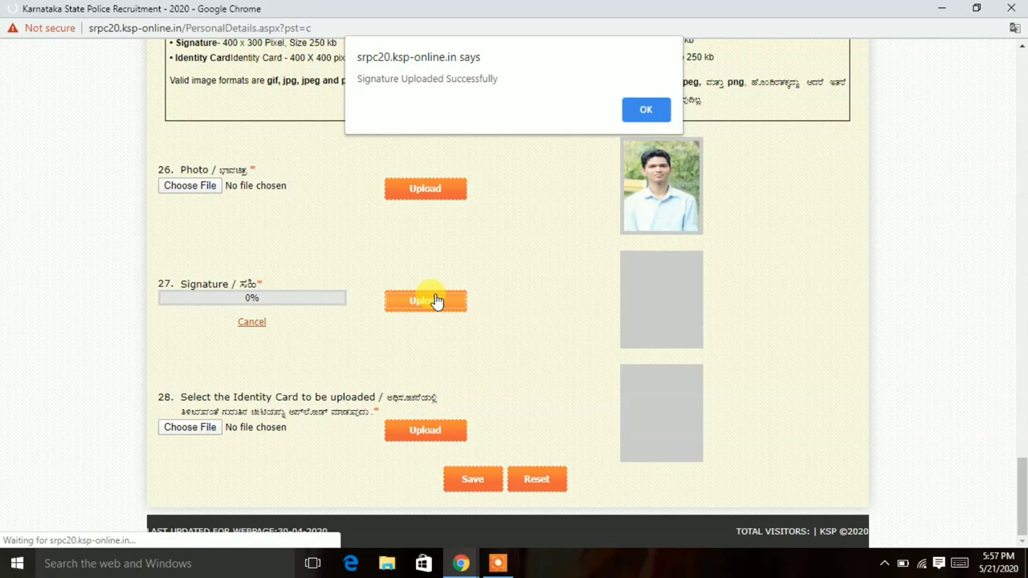
click(628, 120)
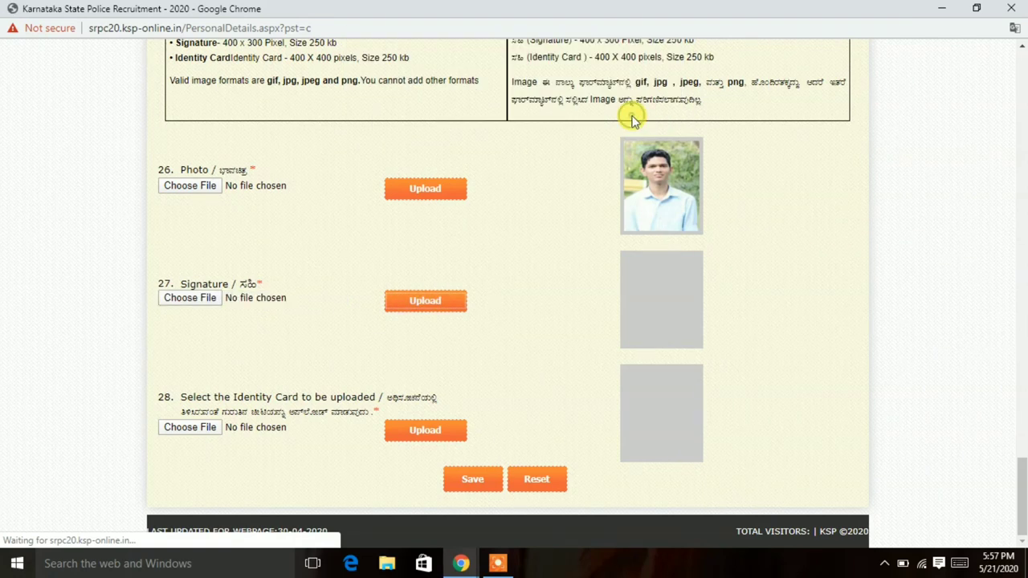
Upload the pan image as the identity card and dismiss the success message.
click(207, 431)
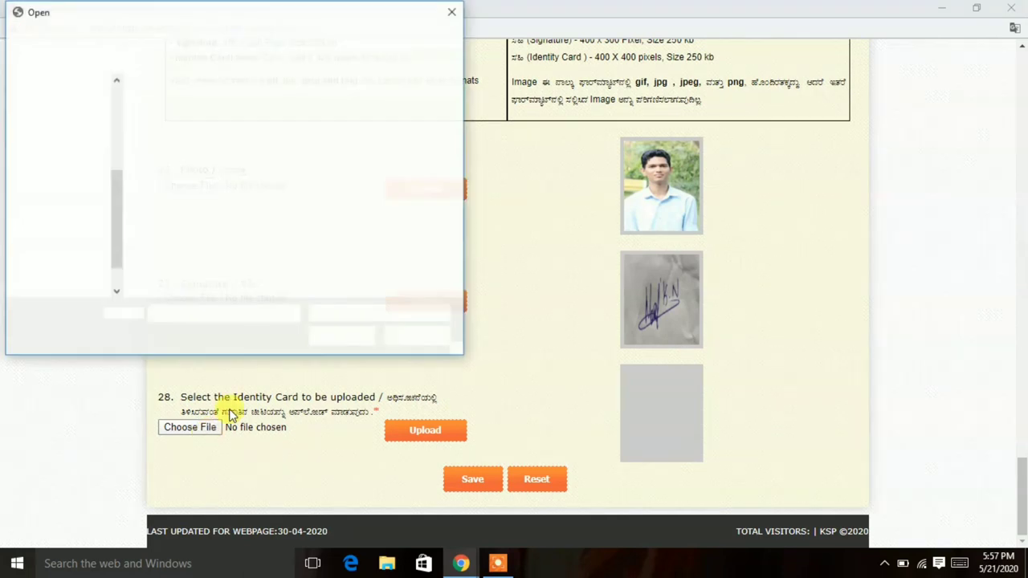
click(195, 126)
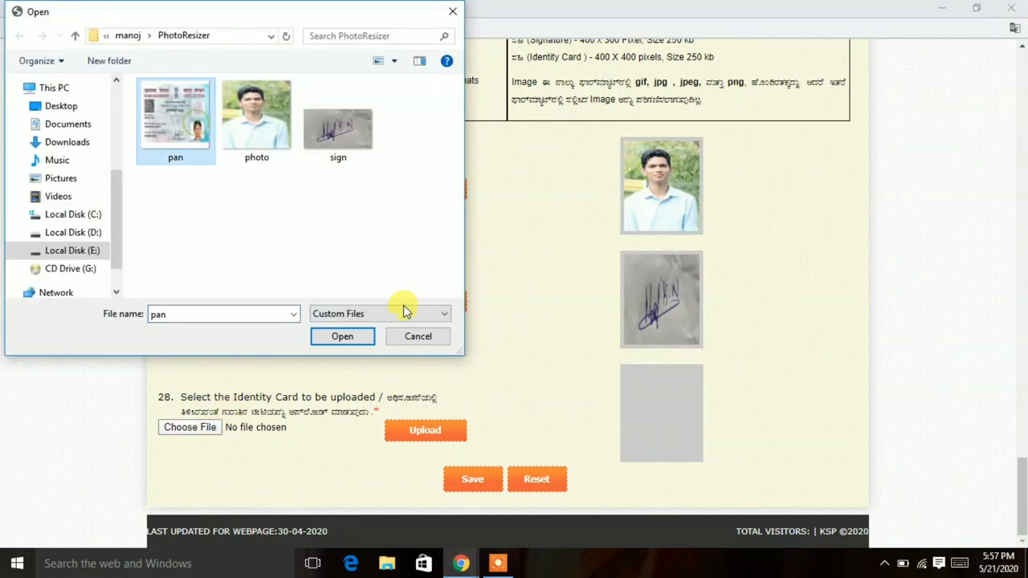
click(362, 337)
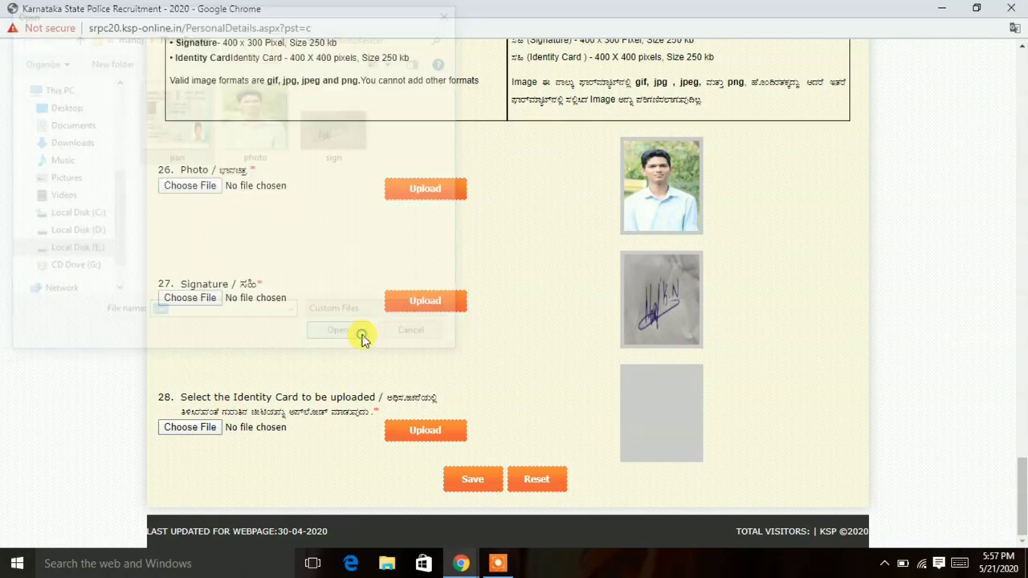
click(412, 434)
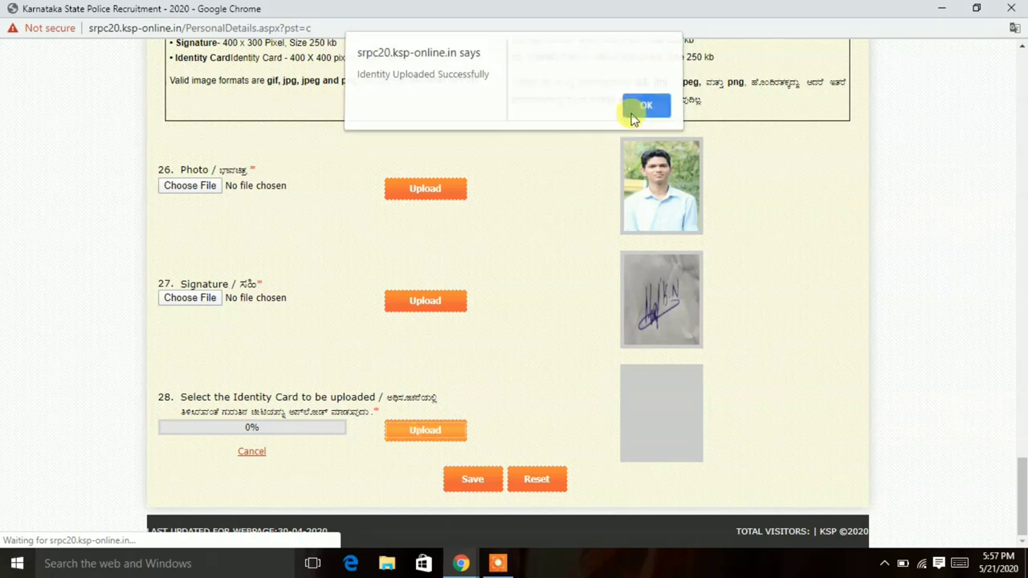
click(631, 117)
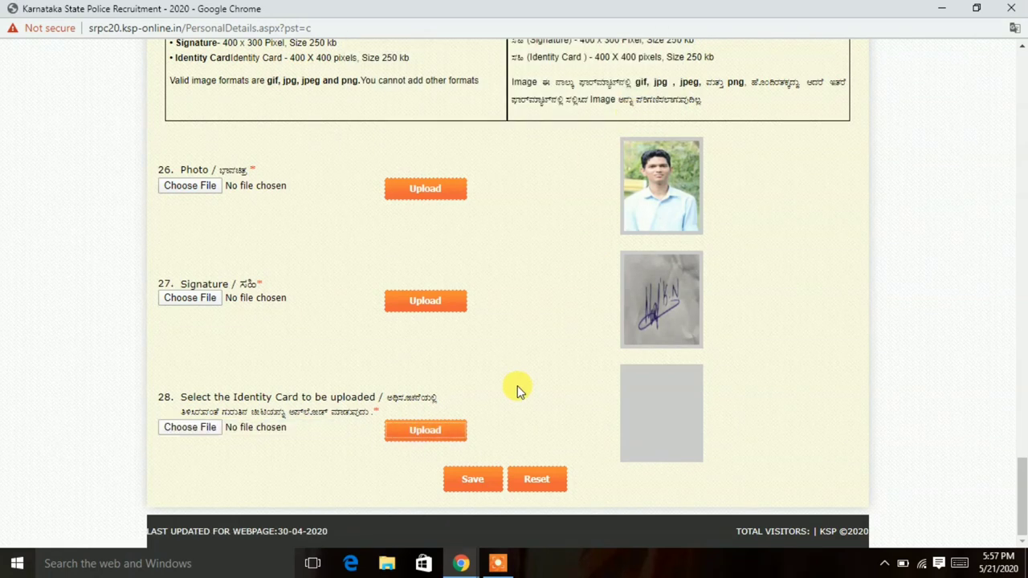
Open the application preview, review it down to the Image Details section, and save it.
click(474, 484)
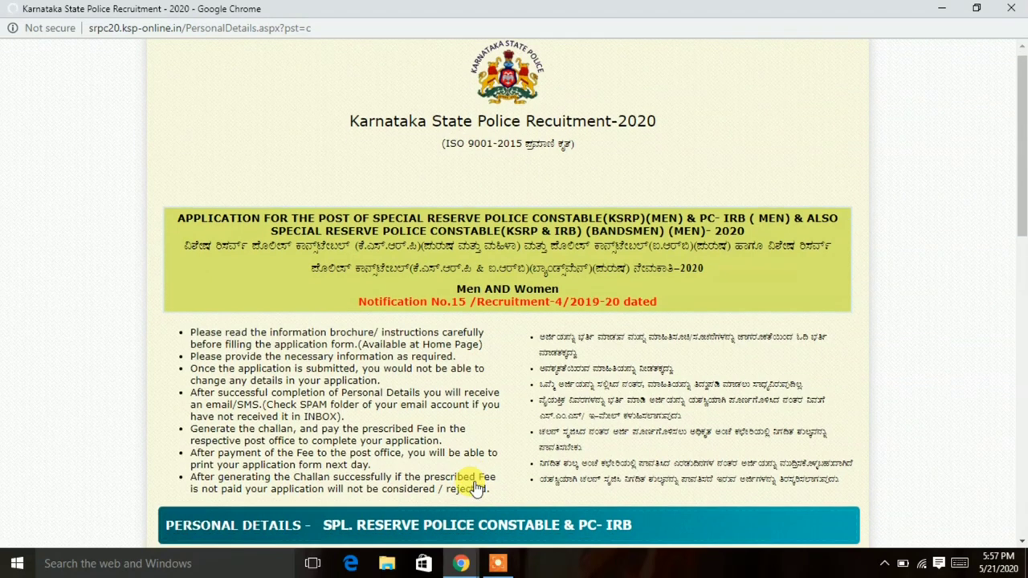
scroll(473, 487, down, 2)
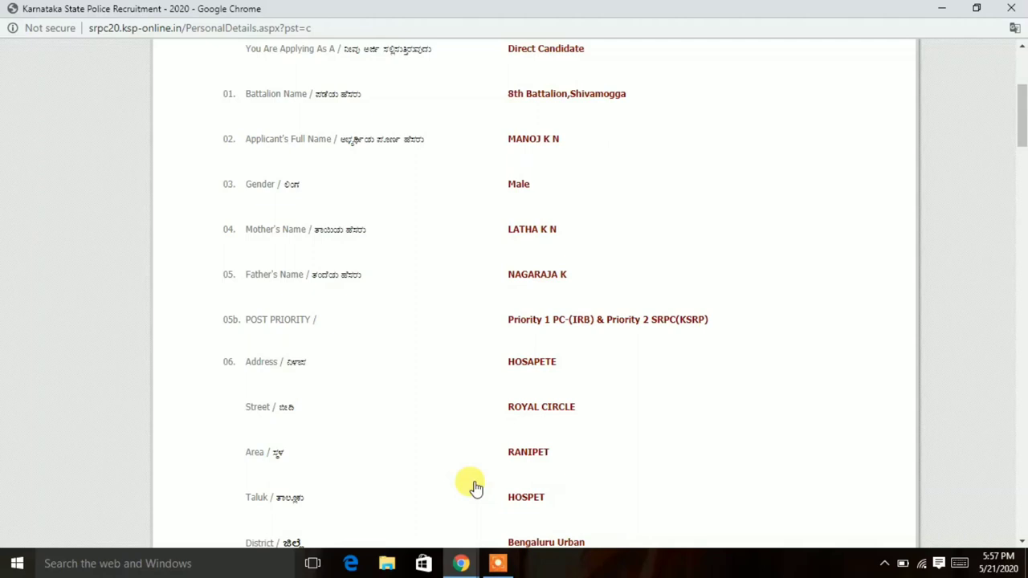
scroll(476, 488, up, 3)
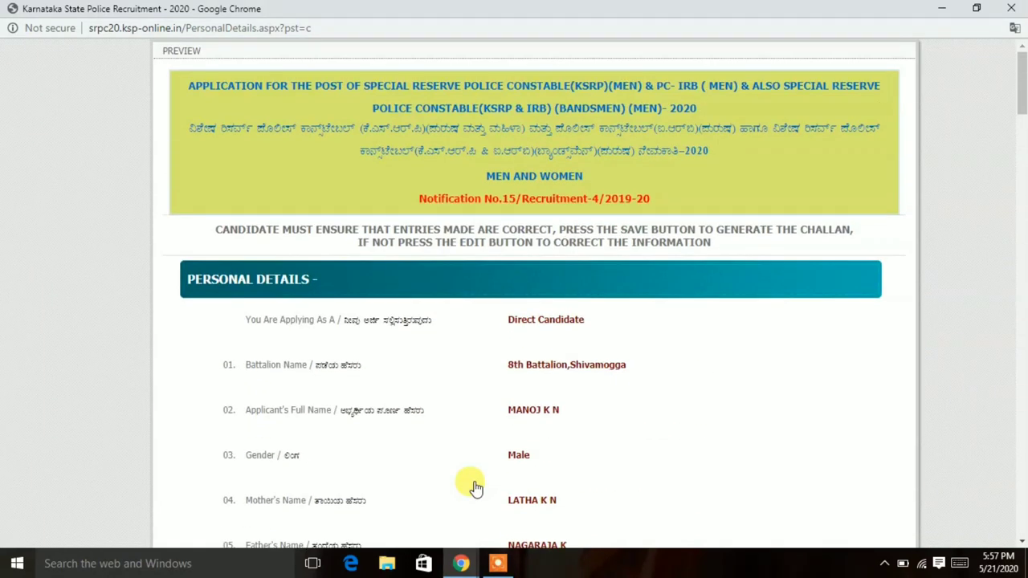
scroll(475, 487, down, 3)
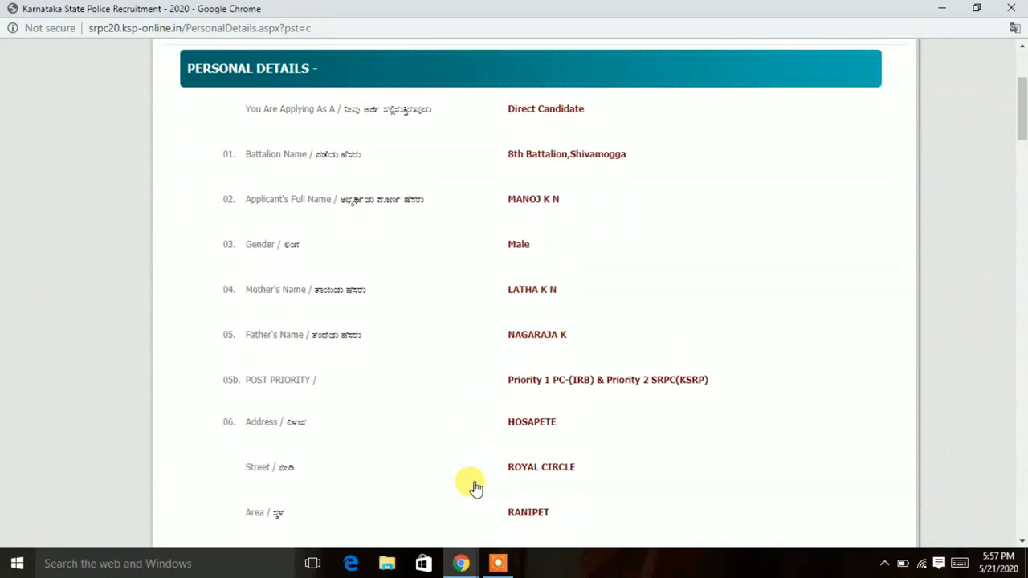
scroll(475, 488, down, 3)
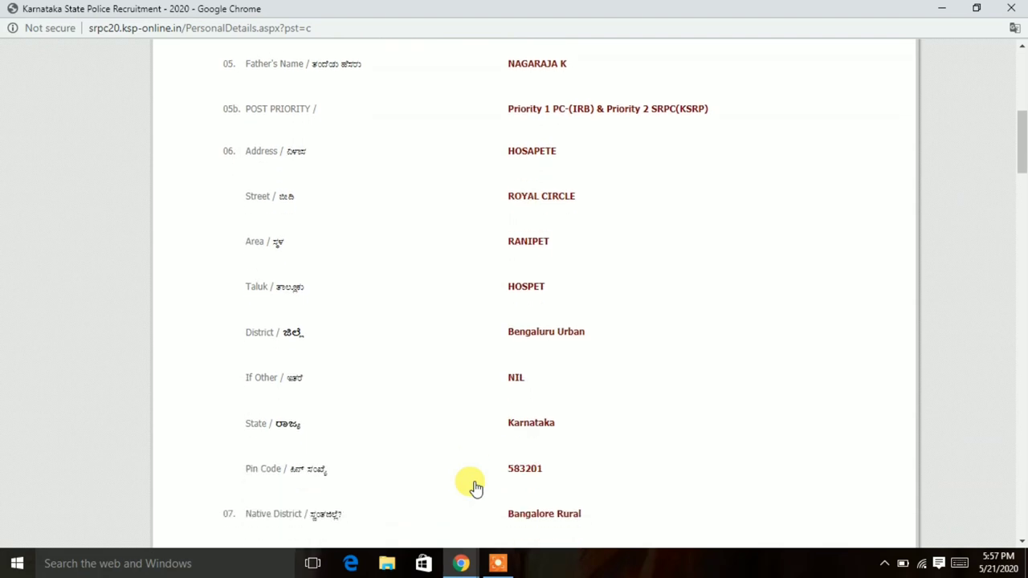
scroll(475, 488, down, 3)
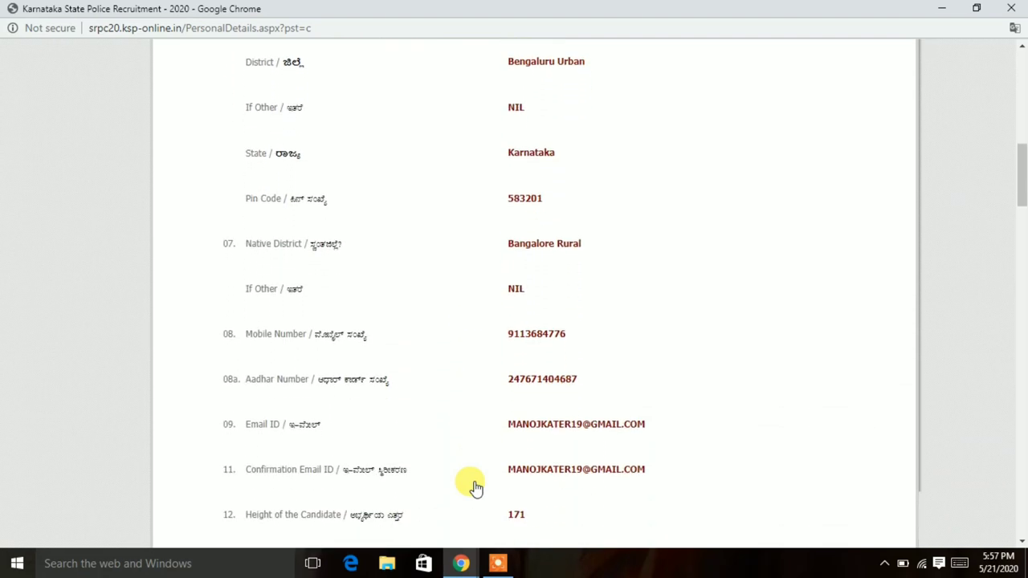
scroll(475, 488, down, 3)
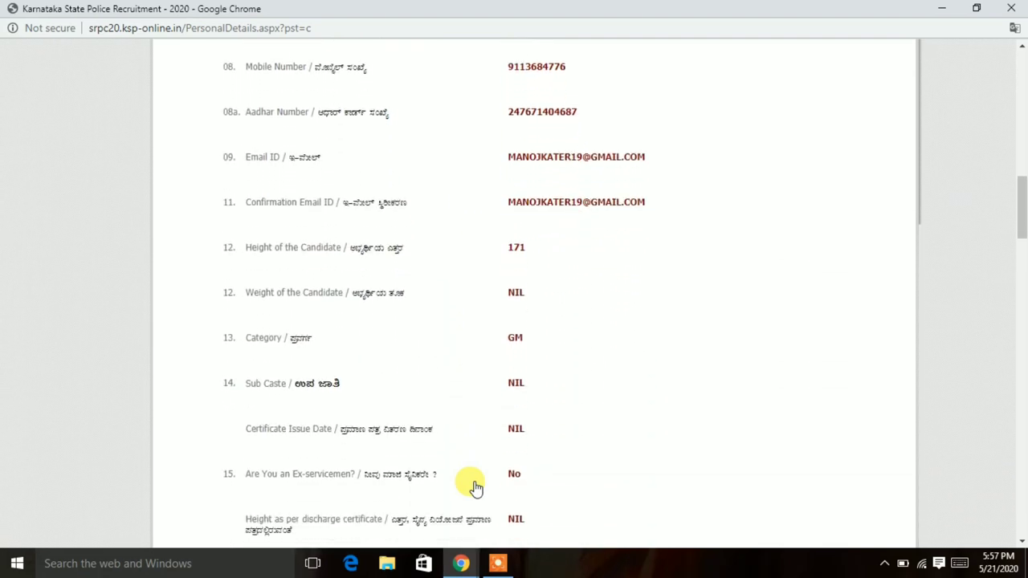
scroll(476, 488, down, 3)
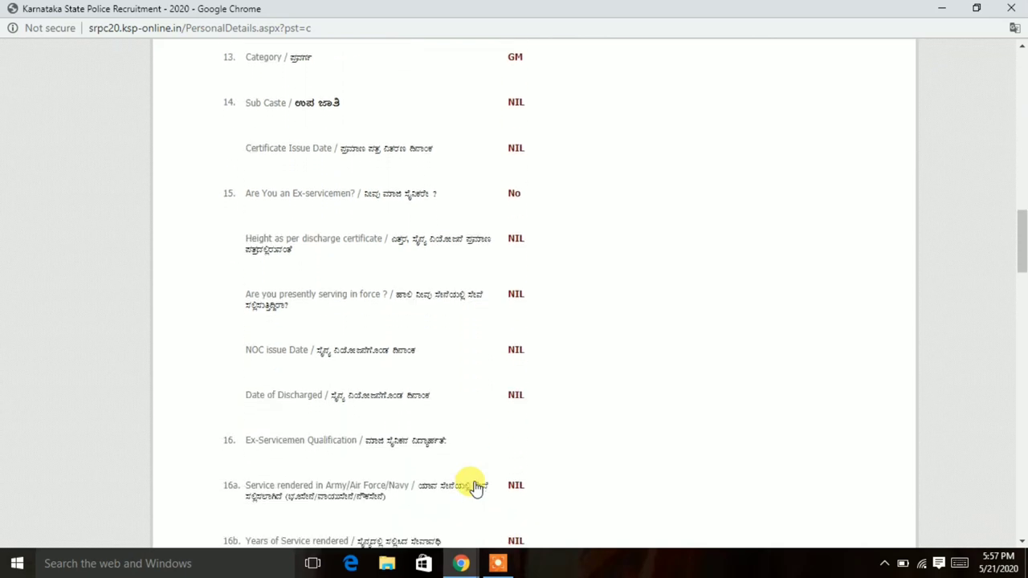
scroll(476, 487, down, 3)
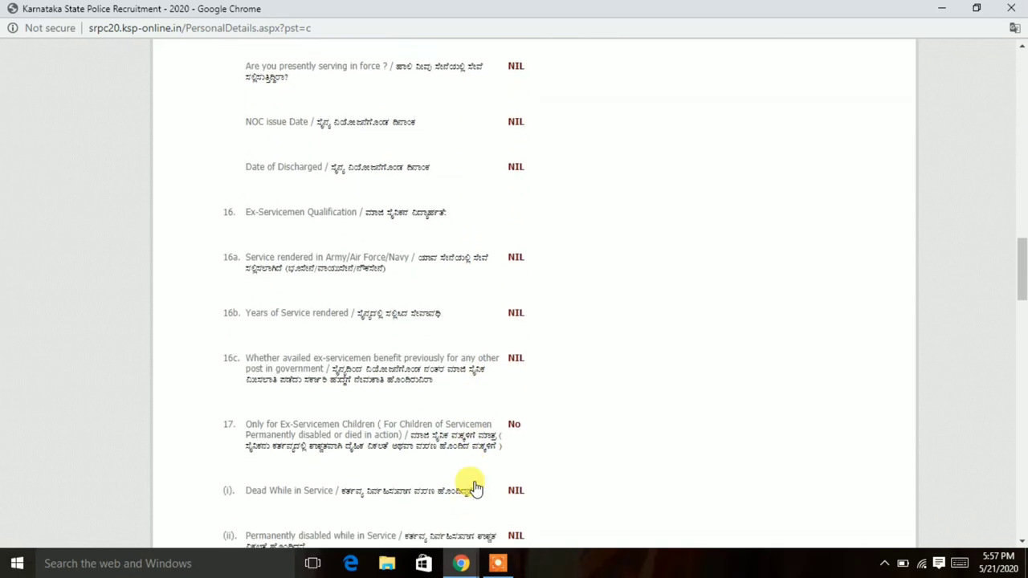
scroll(476, 488, down, 2)
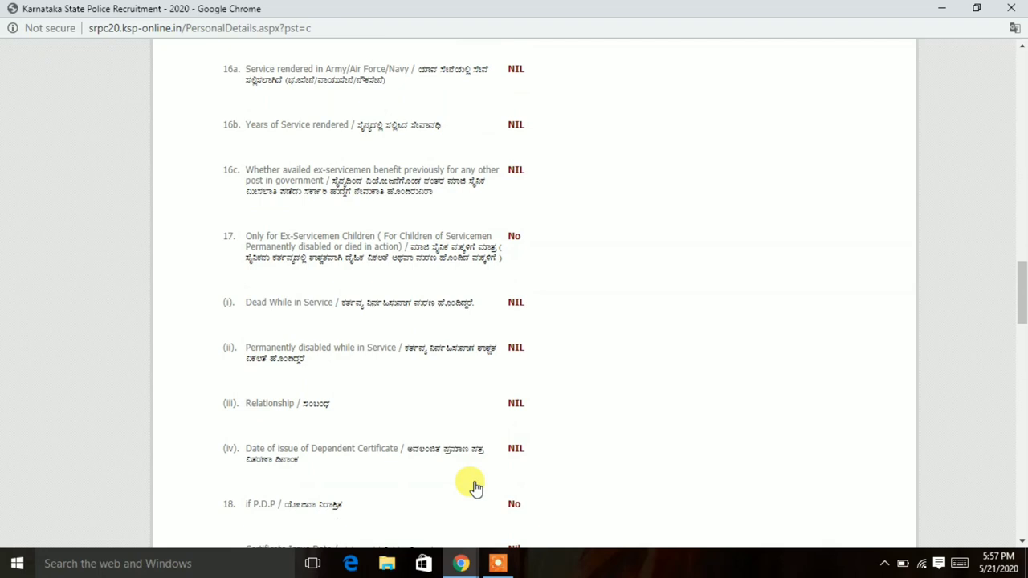
scroll(476, 488, down, 6)
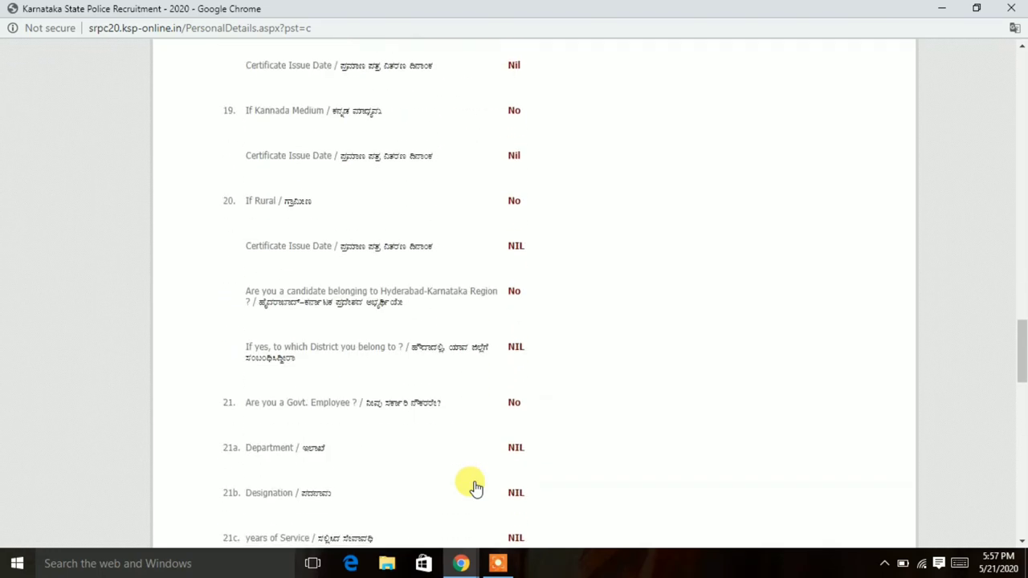
scroll(476, 487, down, 10)
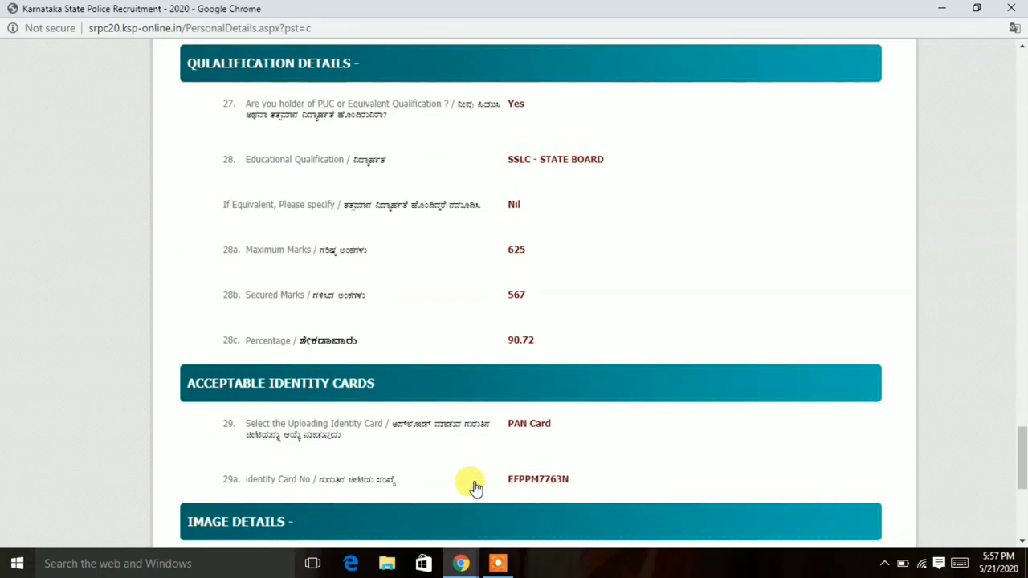
scroll(475, 488, down, 2)
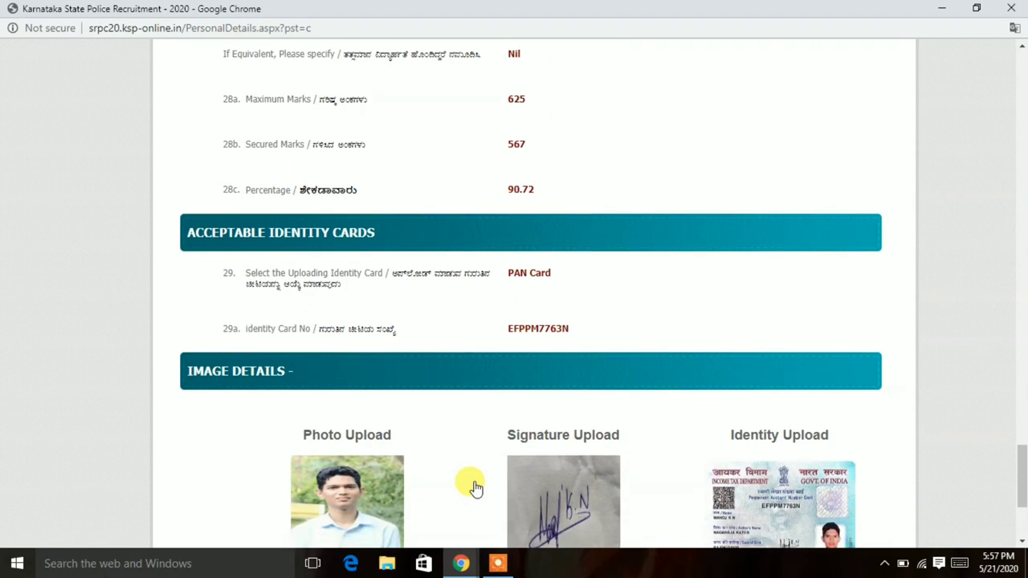
scroll(475, 487, down, 3)
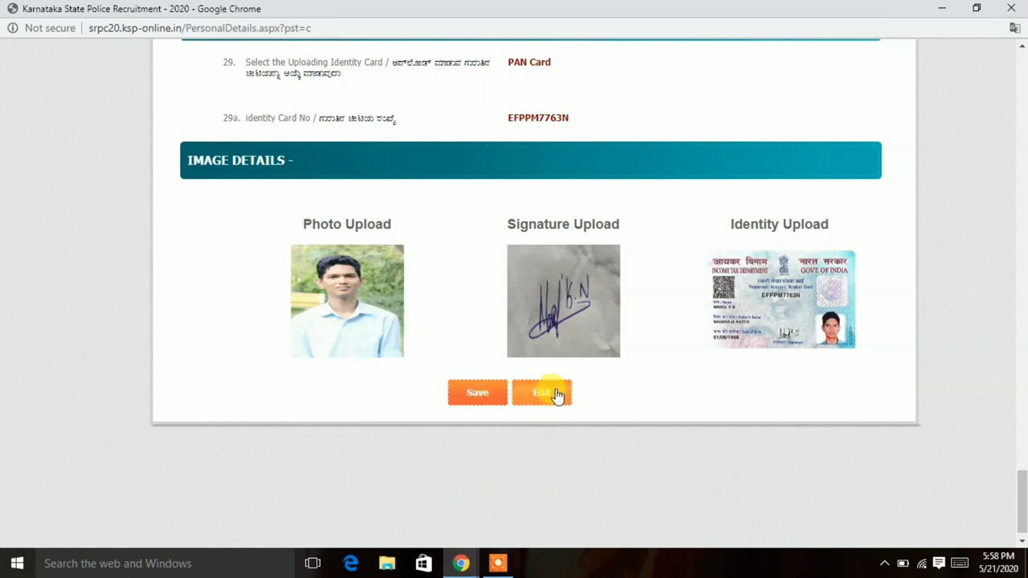
click(477, 392)
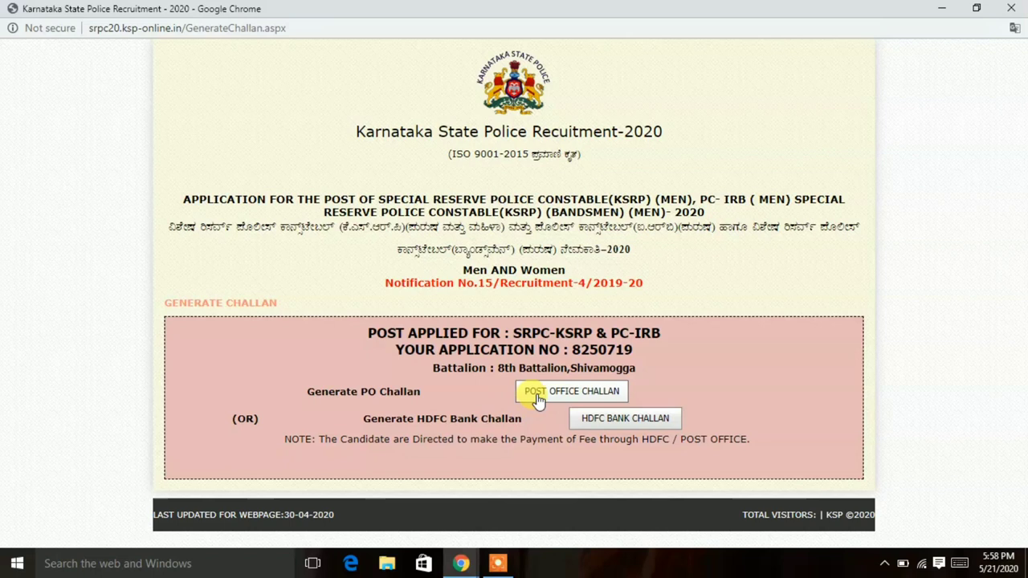
Download the Post Office challan and the HDFC Bank challan.
click(572, 393)
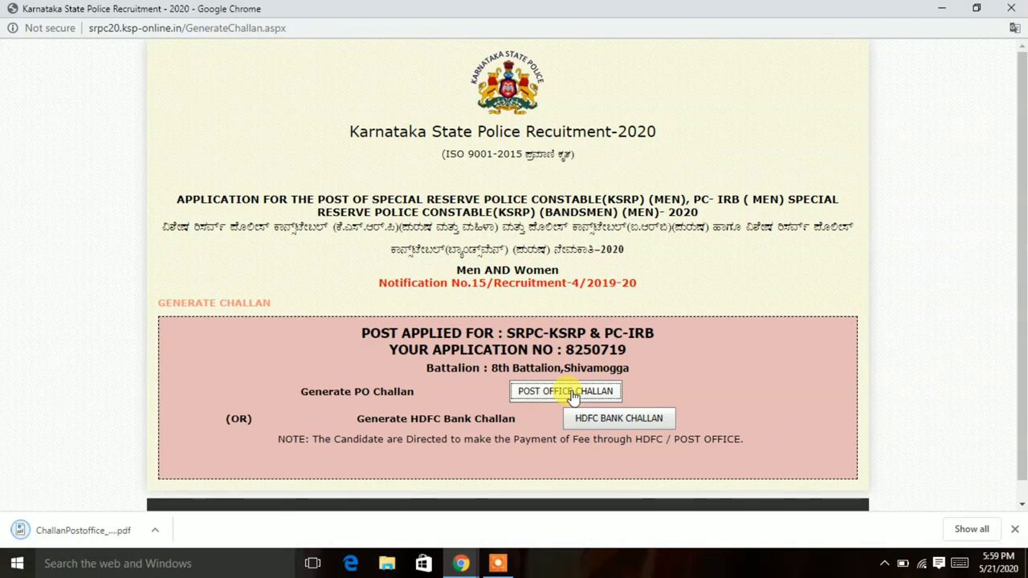
key(ctrl+minus)
key(ctrl+minus)
key(ctrl+minus)
key(ctrl+minus)
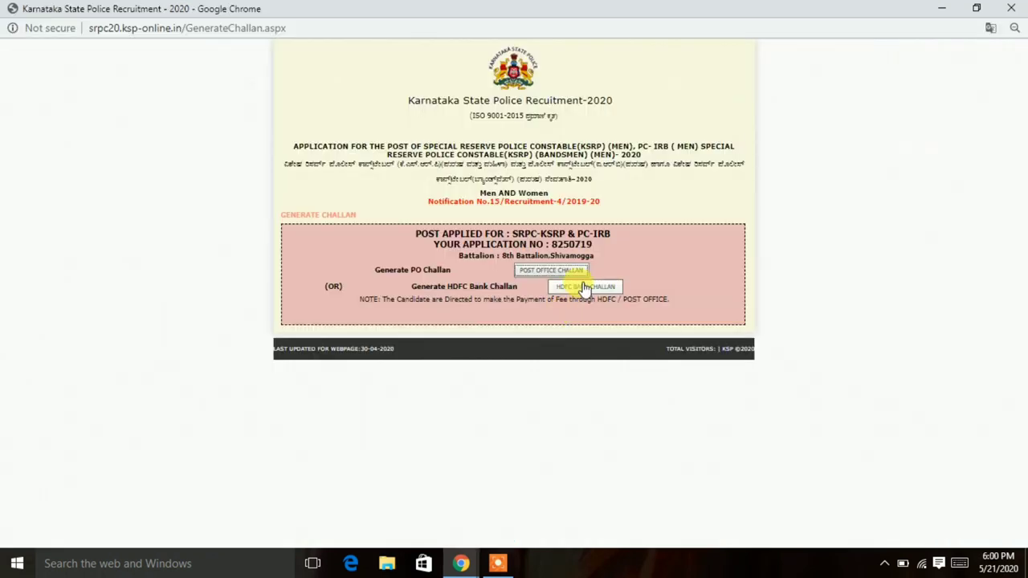
click(584, 288)
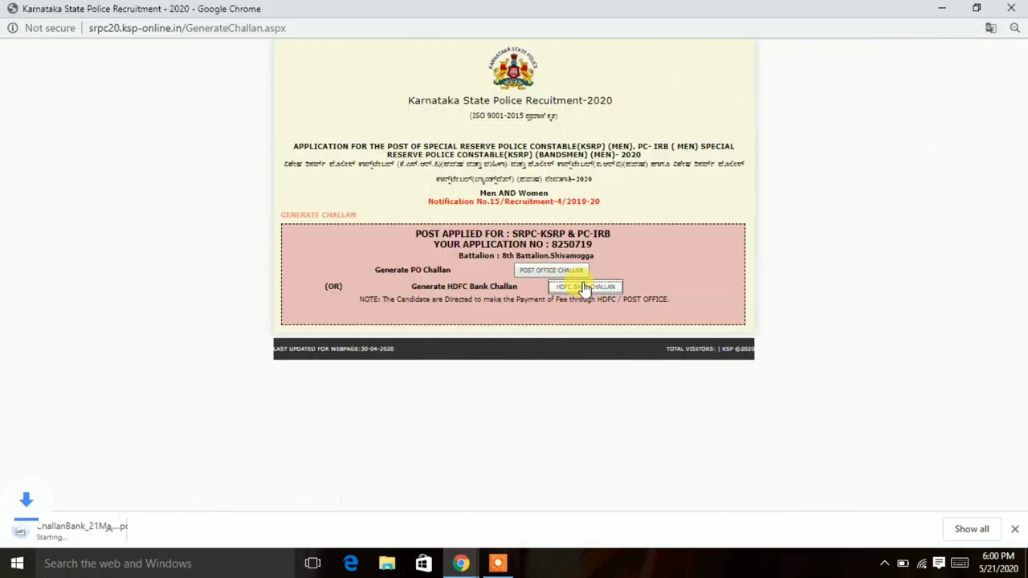